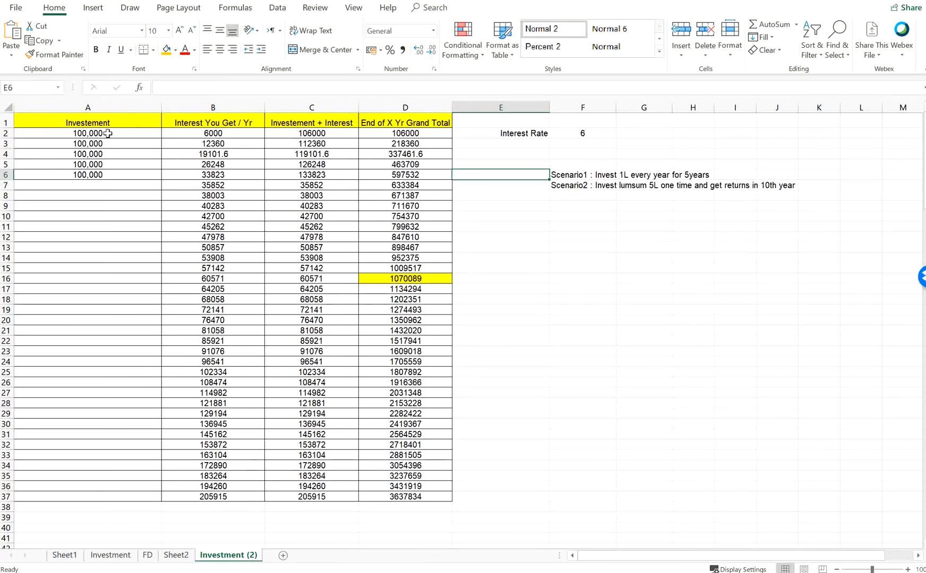
Review the five yearly 100,000 investments in A2:A6 and check their sum
left_click(108, 133)
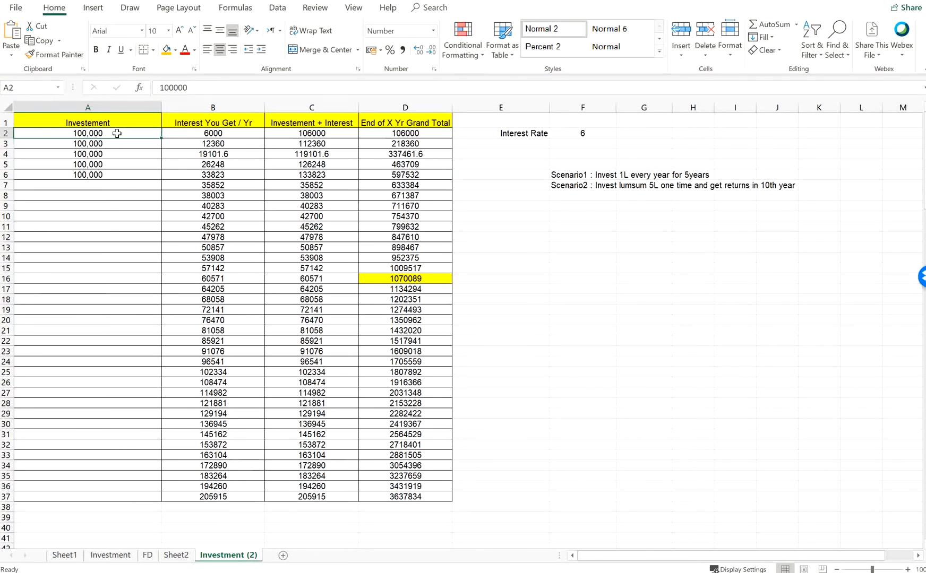
key("Down")
key("Down")
key("Down")
key("Down")
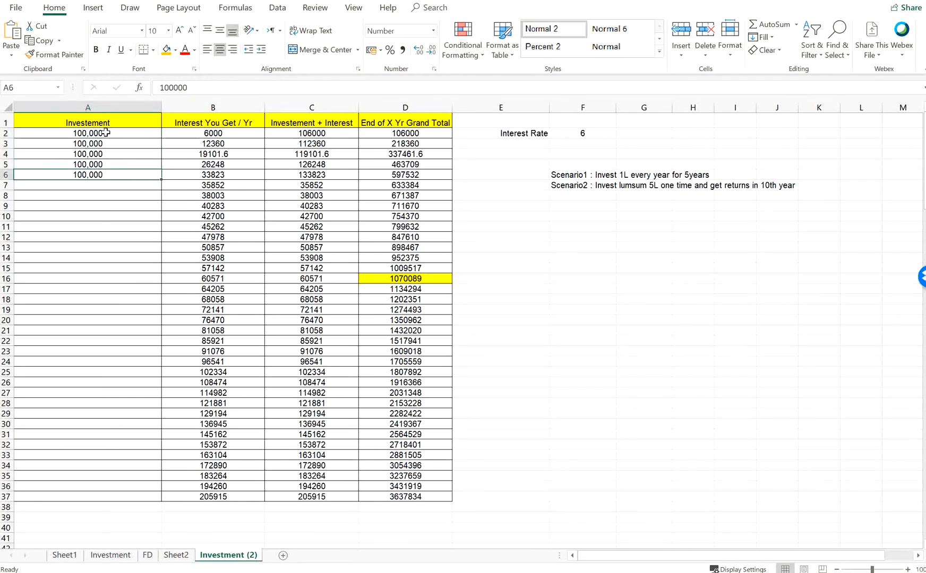
left_click_drag(104, 133, 110, 174)
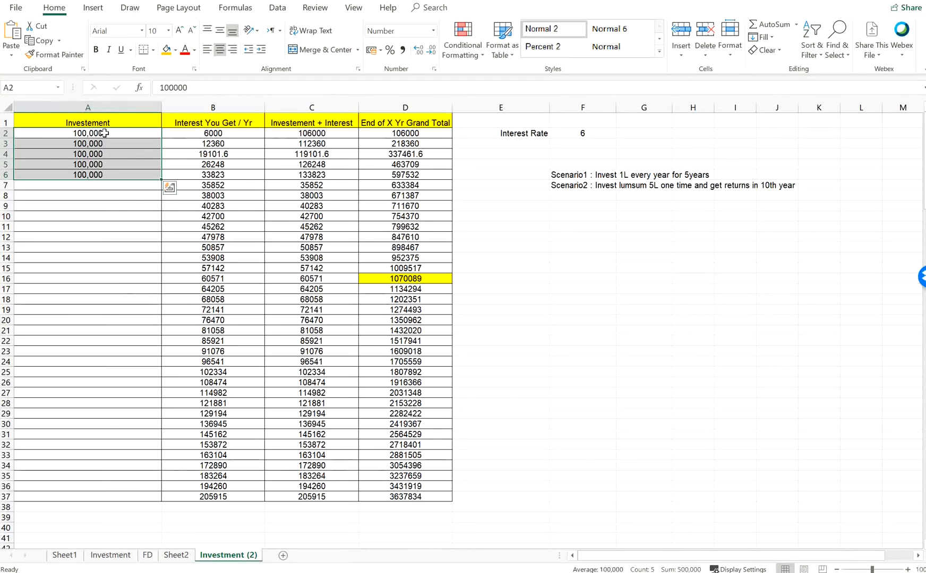
left_click(104, 133)
left_click(108, 175)
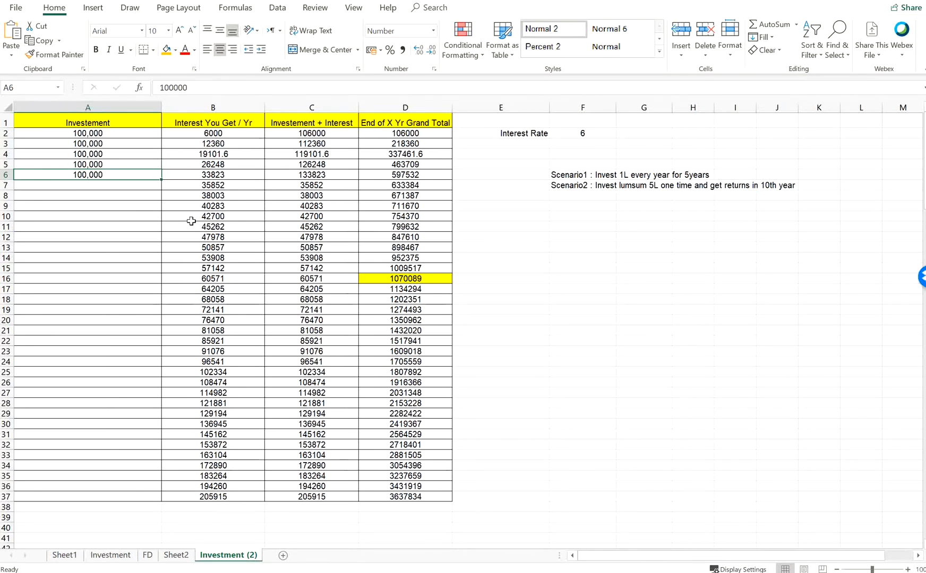
Highlight the tenth-year grand total in D11 with an orange fill
left_click_drag(192, 226, 409, 227)
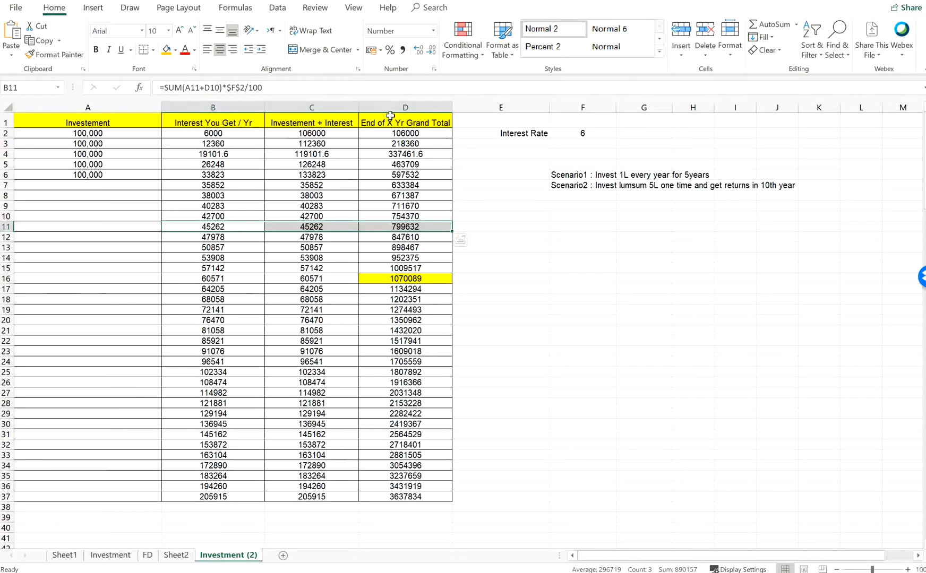
left_click(69, 227)
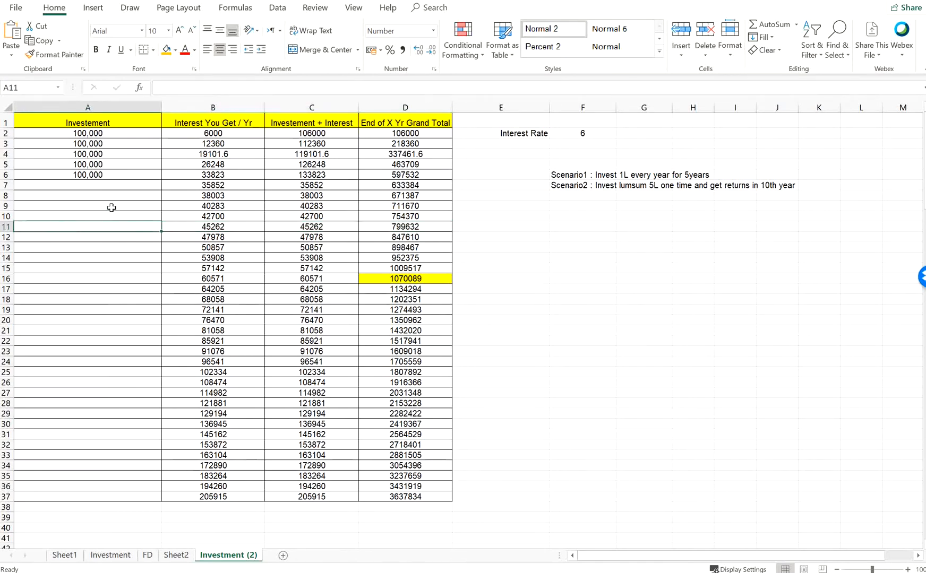
left_click(409, 228)
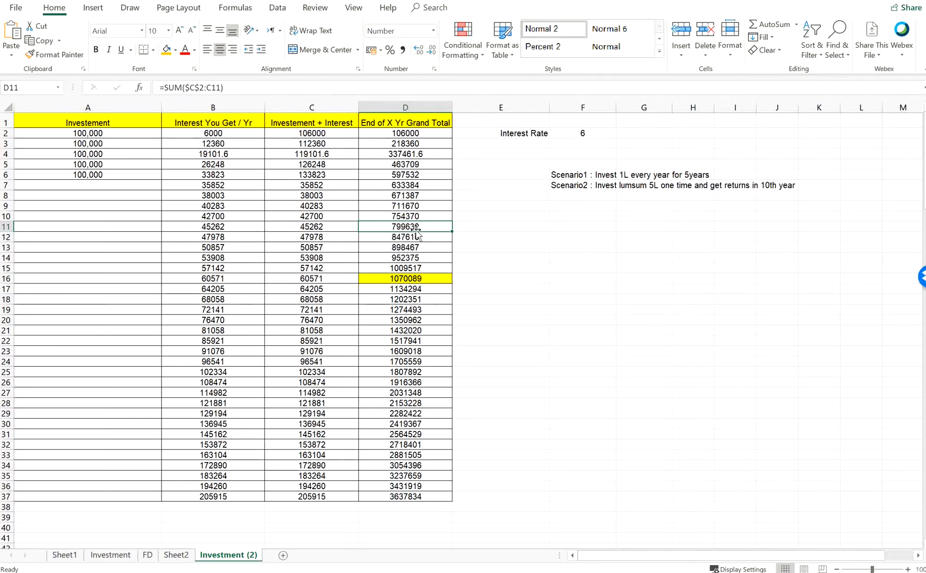
left_click(166, 49)
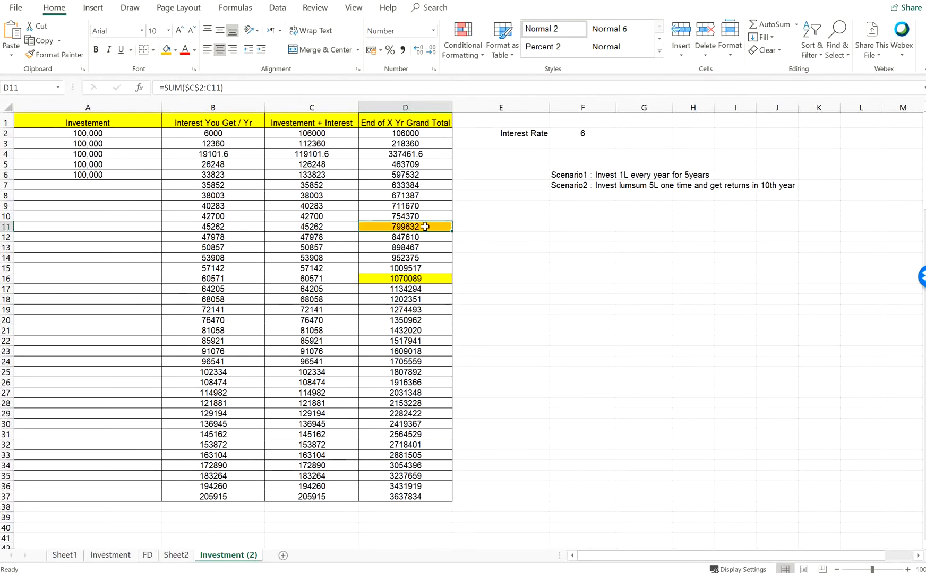
Set the interest rate in F2 to 10
left_click(583, 133)
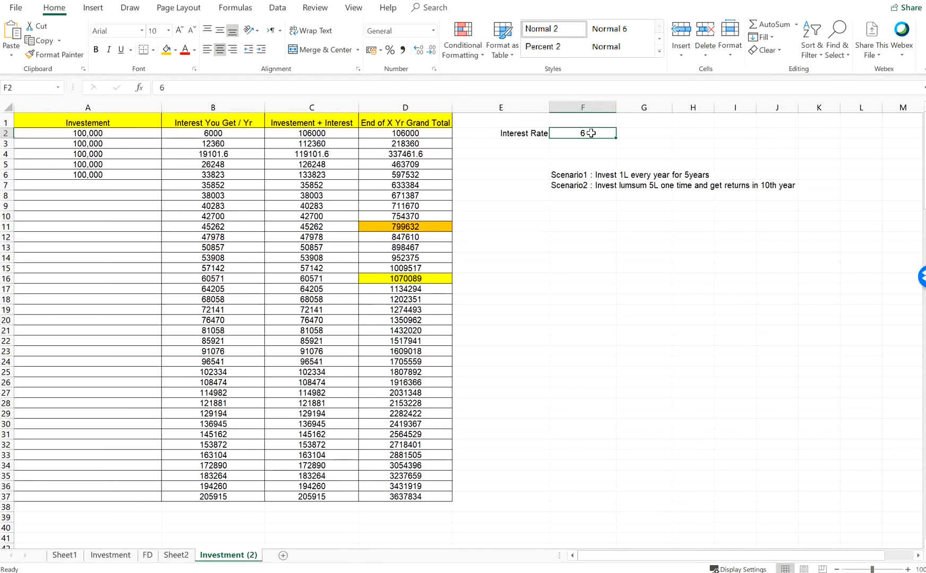
type("1")
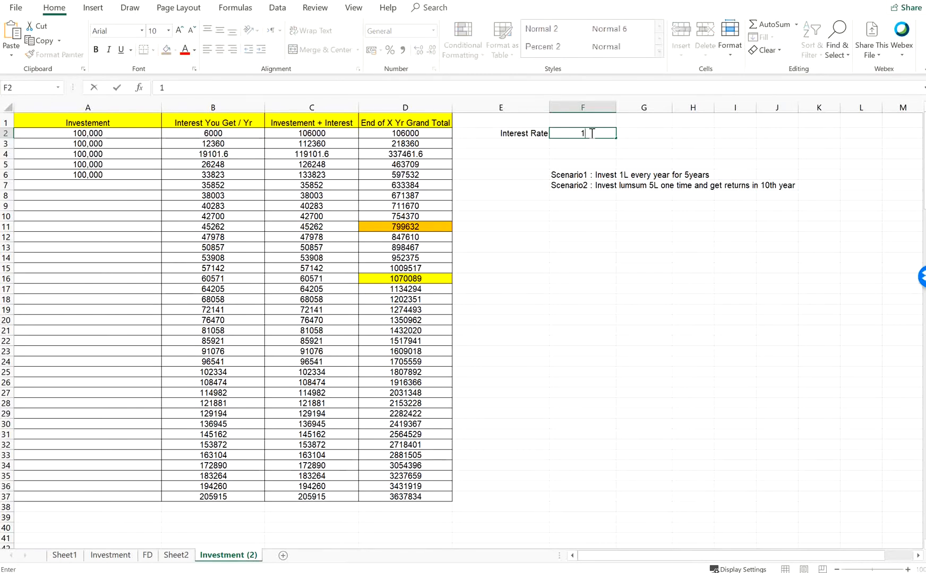
type("0")
key("Return")
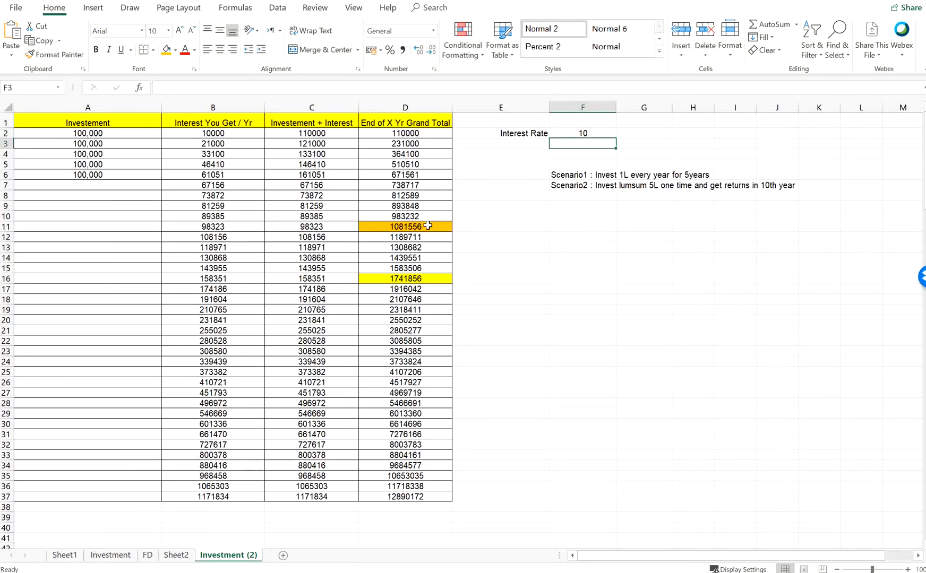
Enter the placeholder ?? in E11, beside the tenth-year grand total
left_click(428, 226)
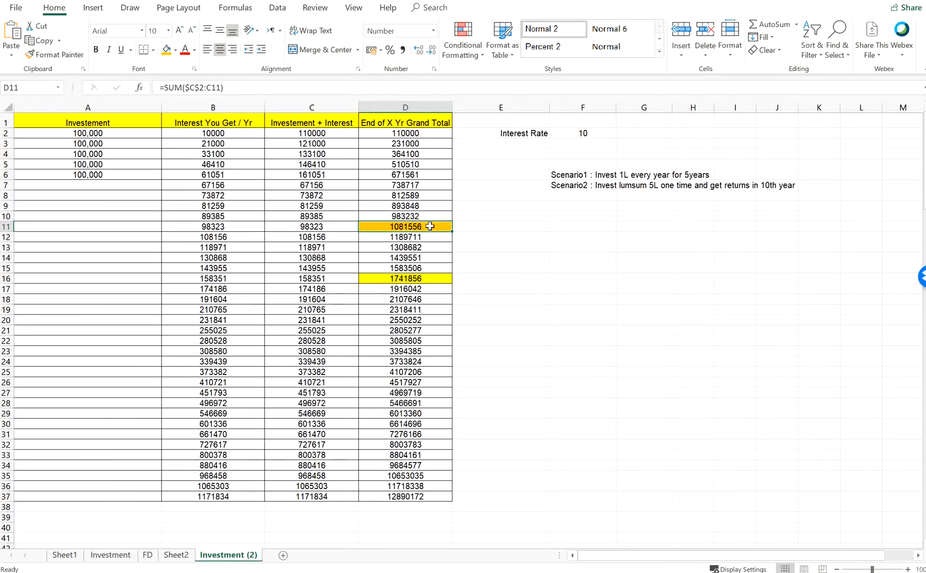
left_click(487, 227)
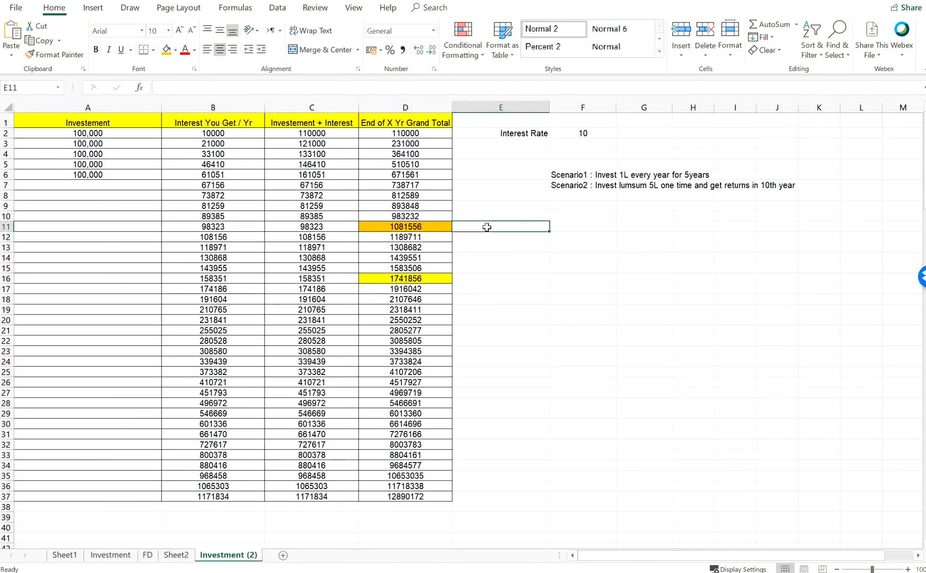
type("??")
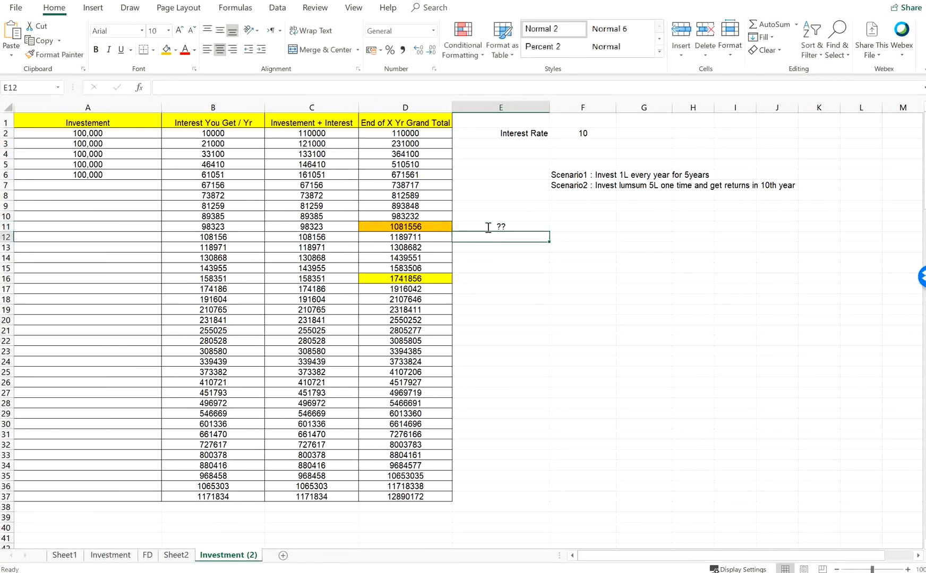
key("ctrl+Return")
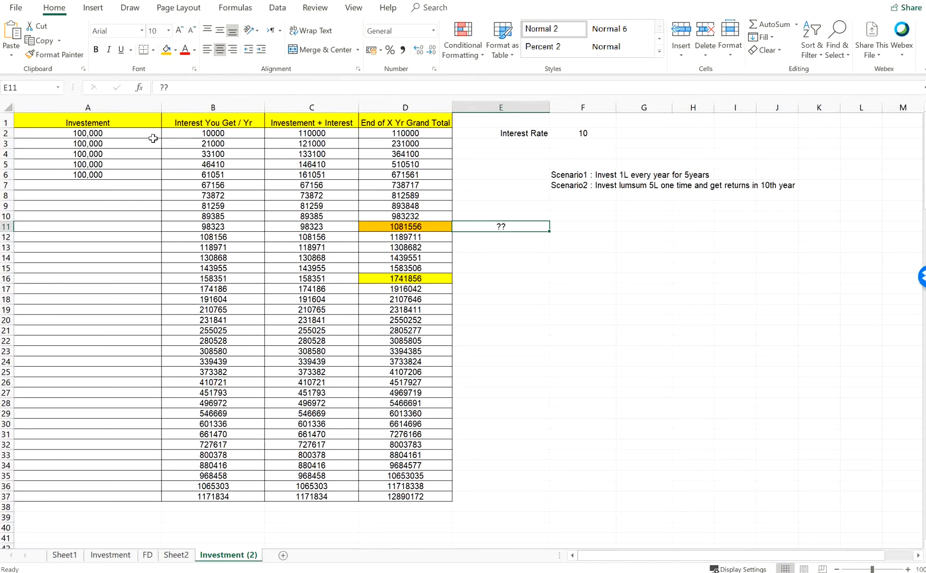
Examine the first-year row's investment and the formulas for its interest, investment plus interest, and grand total in A2:D2
left_click(105, 134)
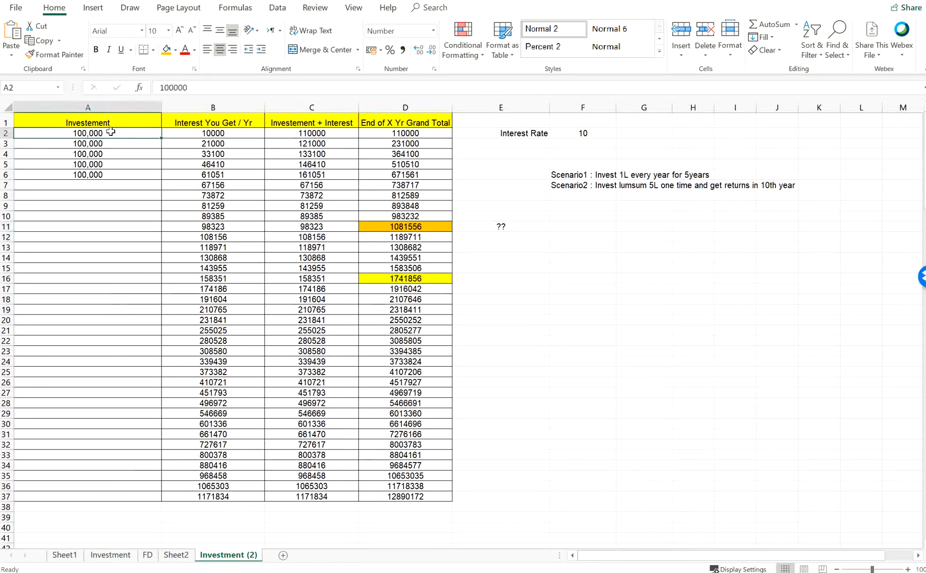
left_click(218, 133)
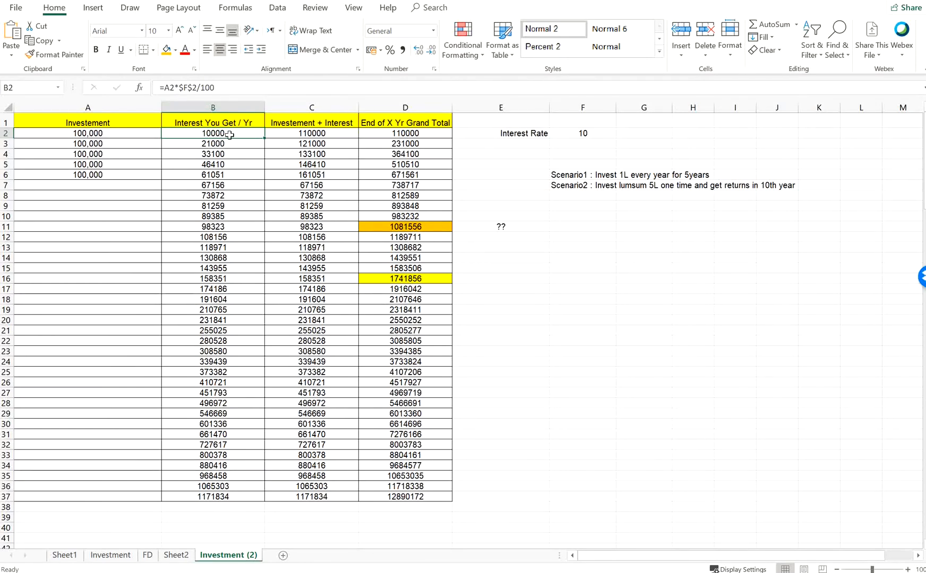
left_click(142, 134)
left_click(179, 134)
left_click(329, 133)
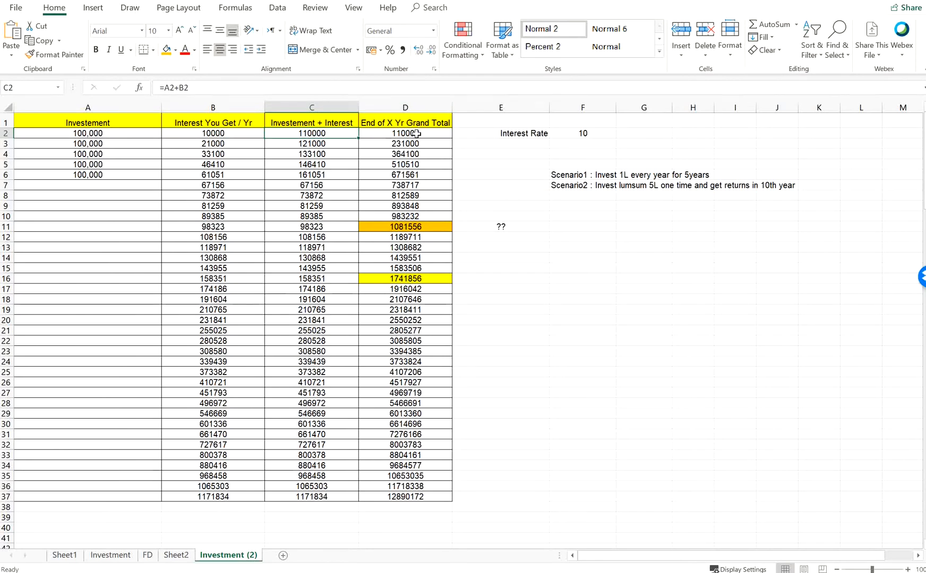
left_click(418, 134)
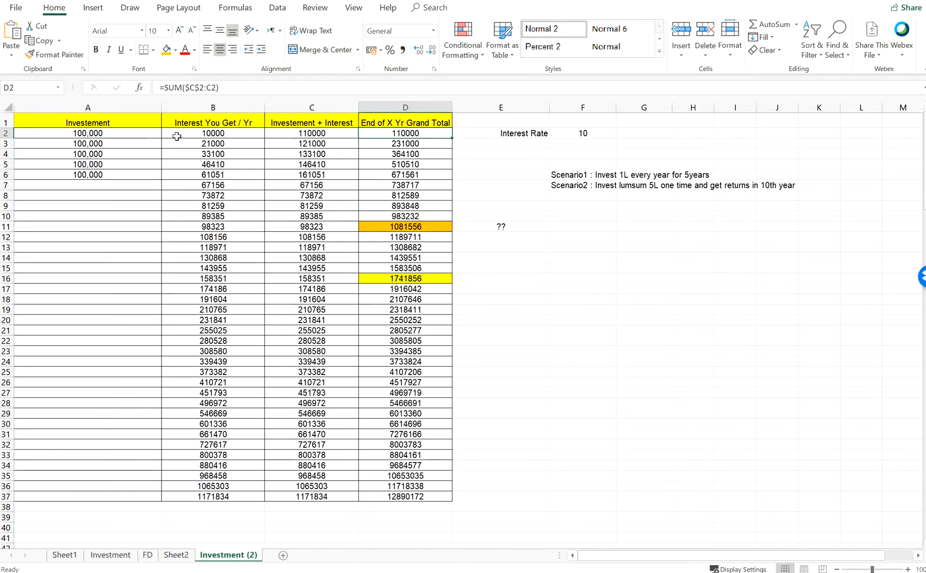
Examine how the second-year interest formula in B3 uses the investment in A3 and the previous grand total in D2
left_click(125, 144)
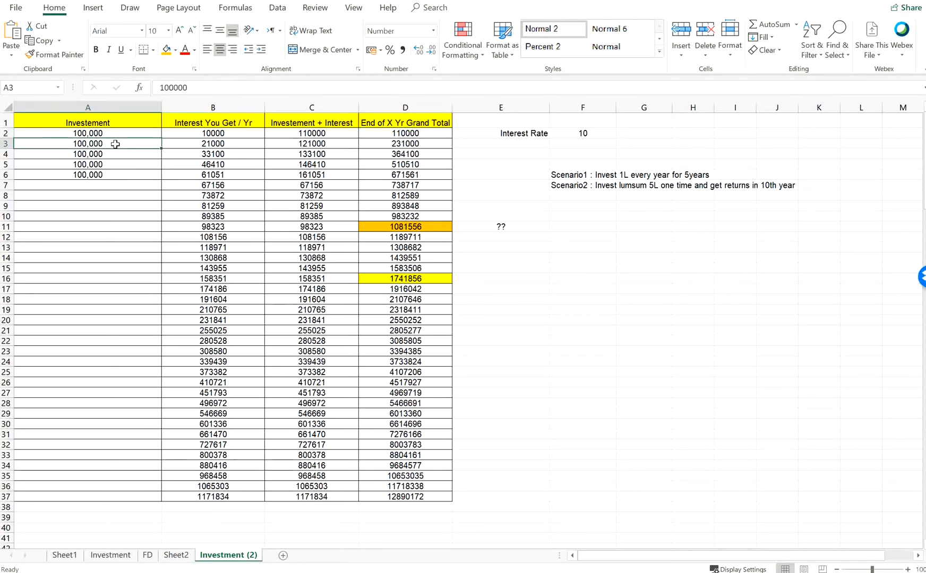
left_click(225, 147)
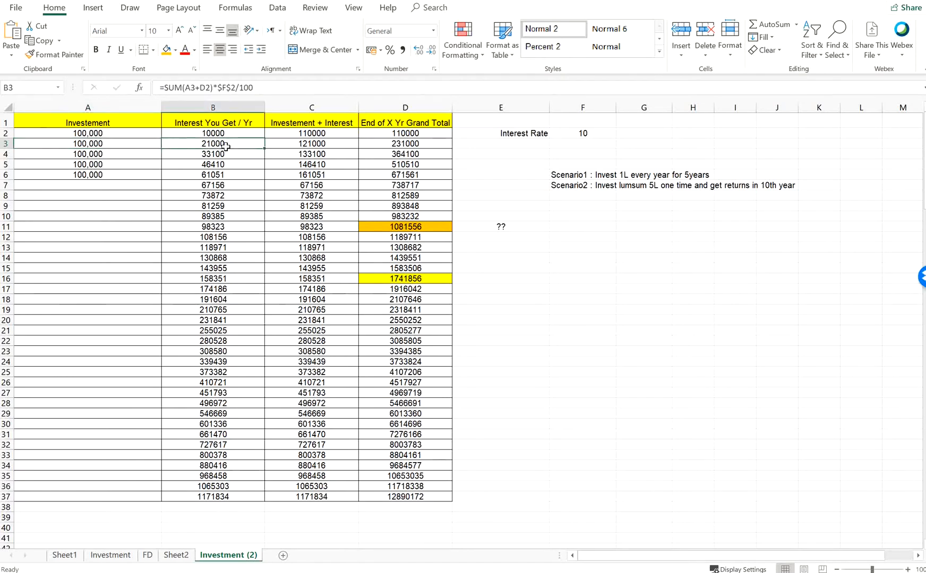
left_click(381, 133)
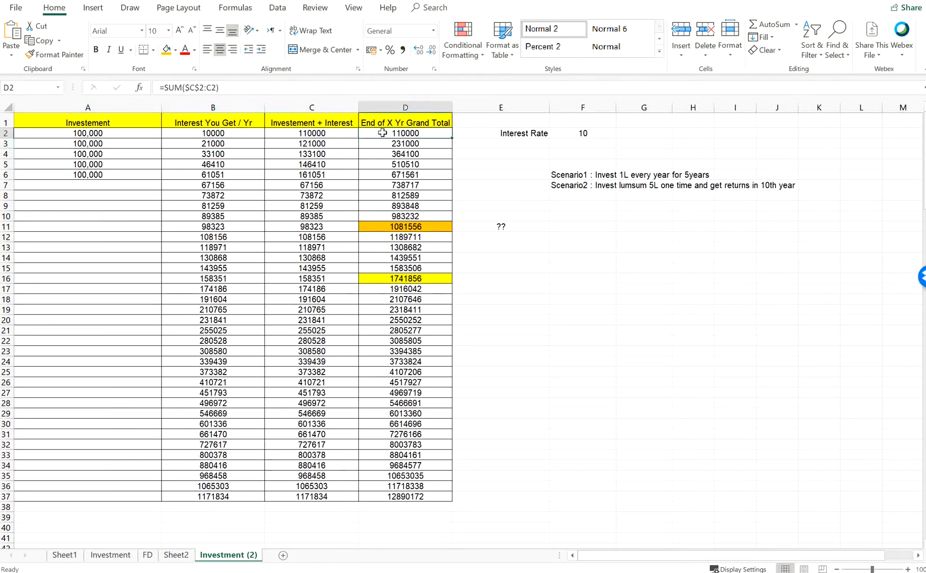
left_click(223, 144)
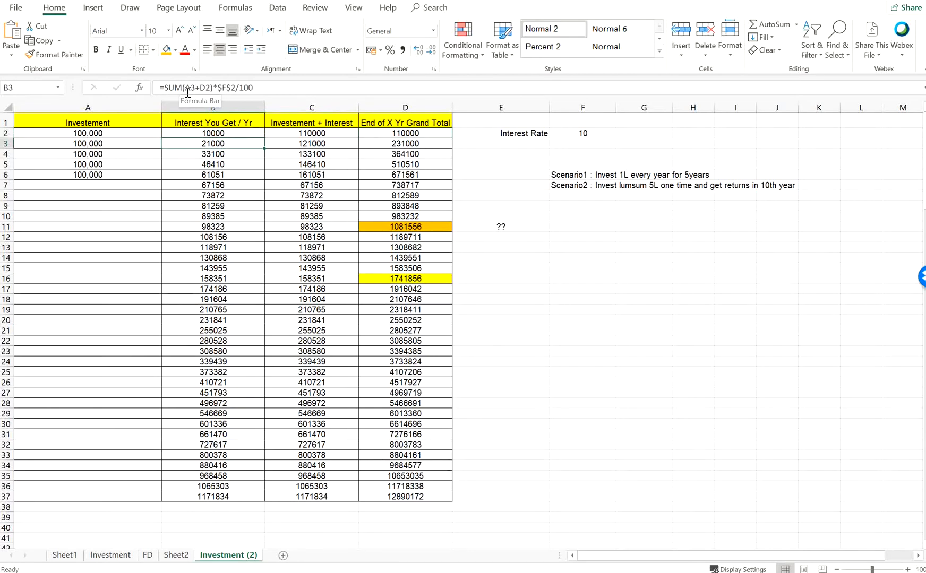
left_click(103, 144)
left_click(224, 141)
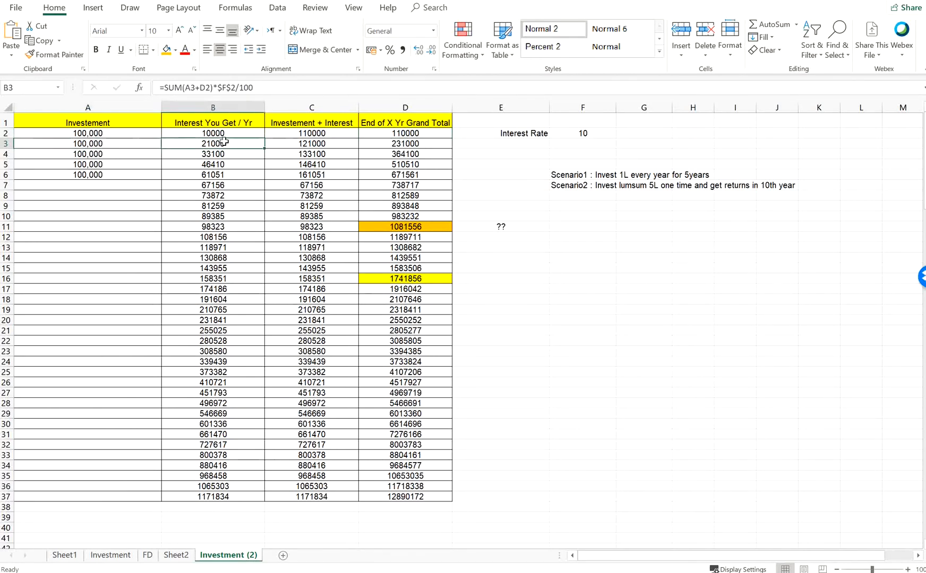
left_click(399, 133)
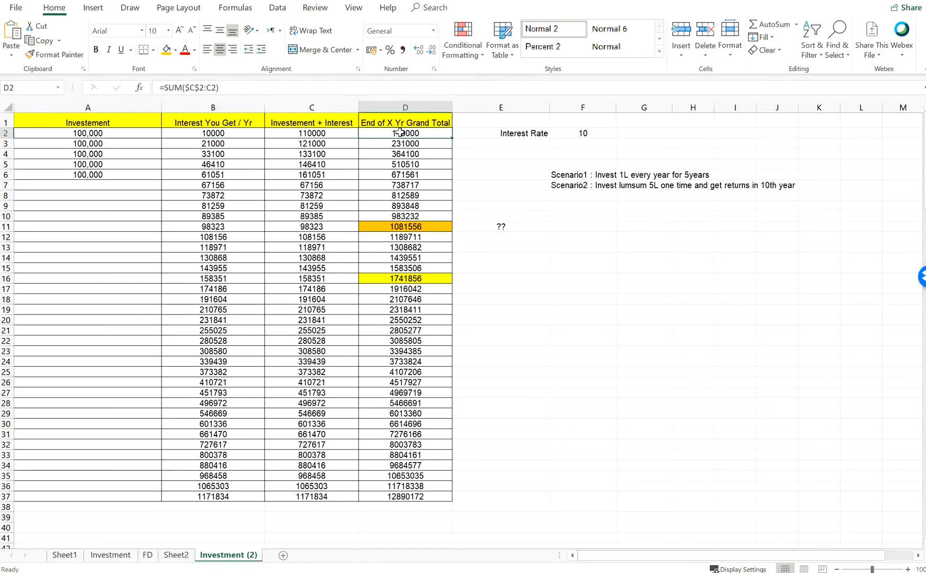
left_click(95, 144, "ctrl")
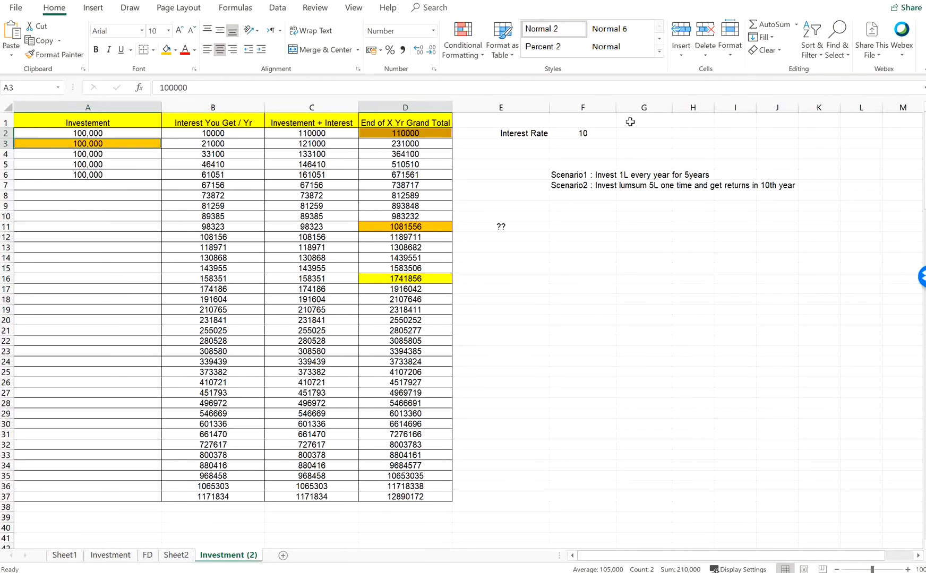
left_click(227, 144)
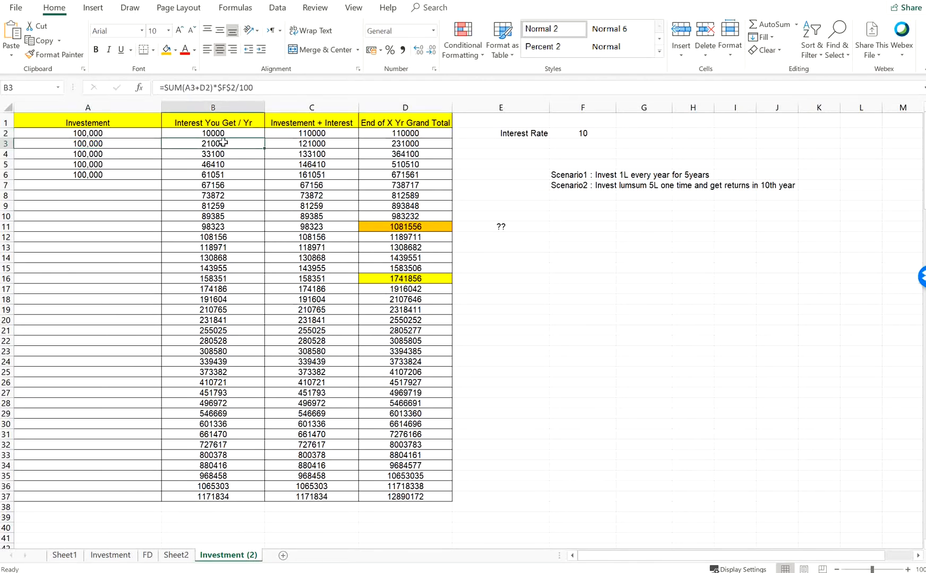
Examine the second-year formulas in C3 and D3, check the sums of A3:B3 and C2:C3, and select the Scenario1 note
left_click(146, 143)
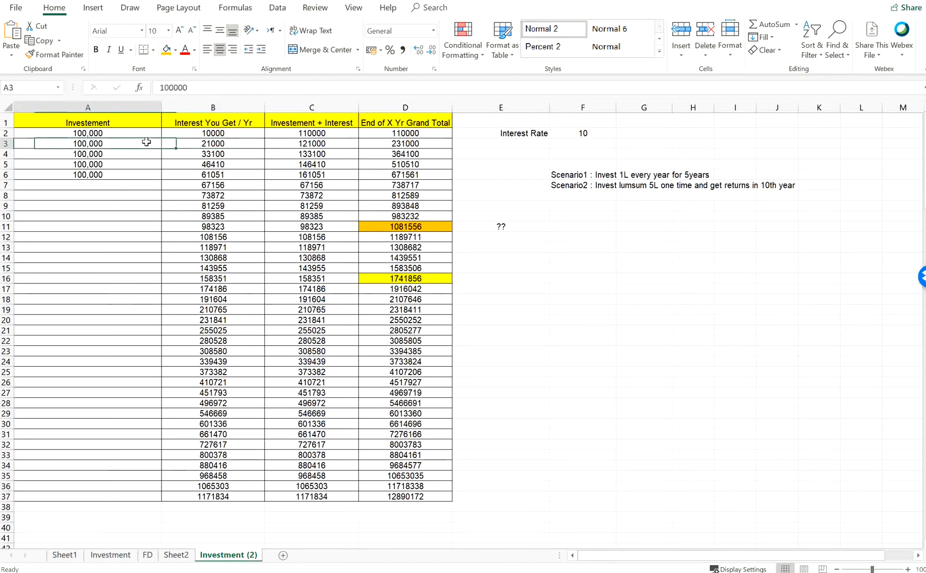
left_click_drag(149, 144, 194, 147)
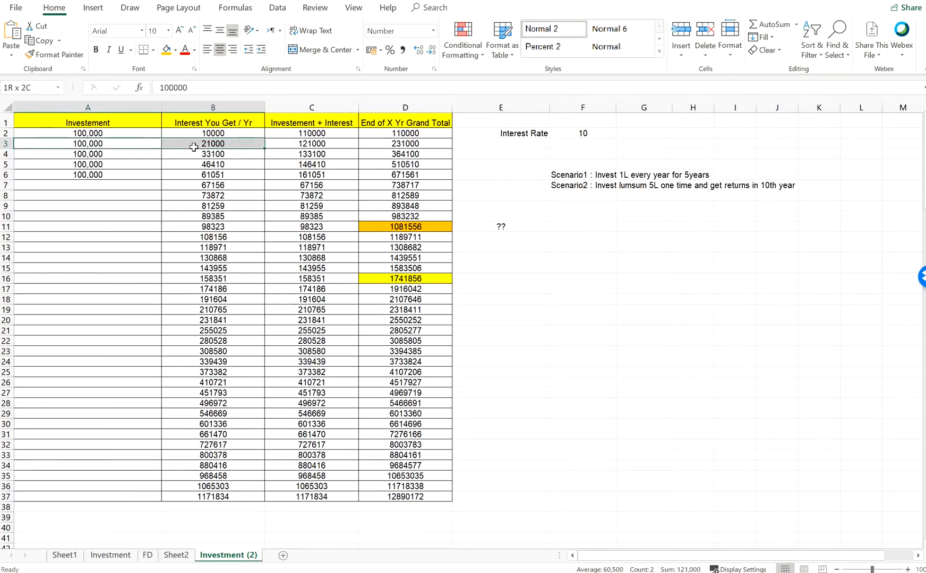
left_click(315, 142)
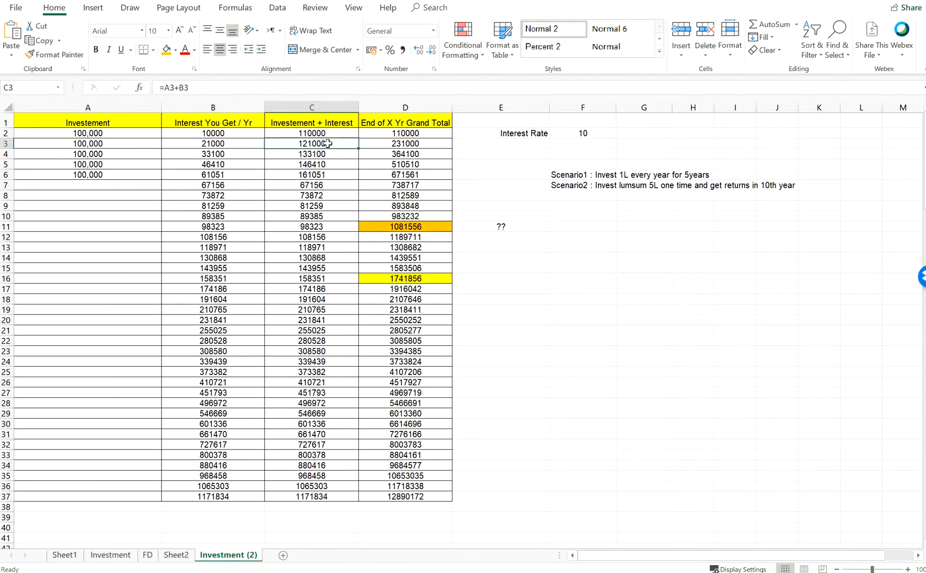
left_click(413, 144)
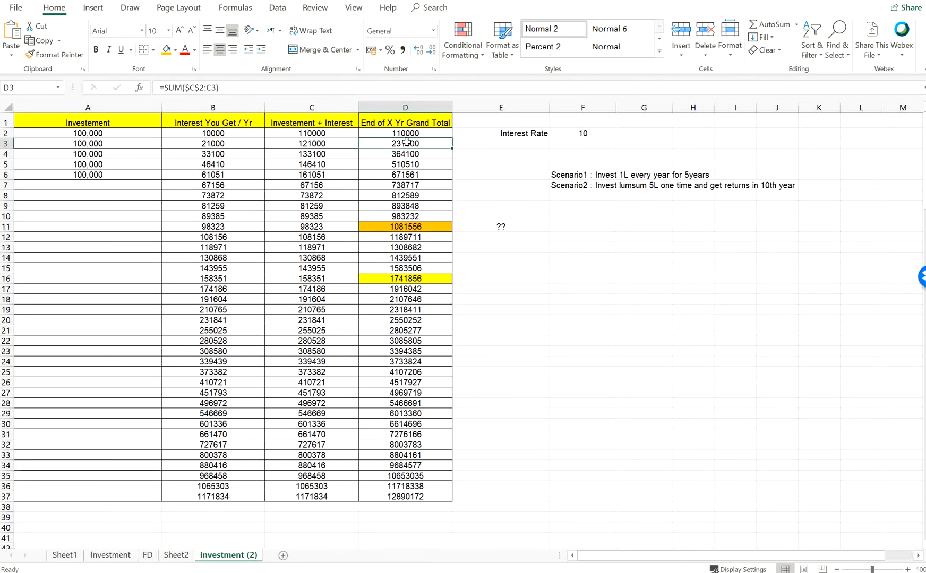
left_click(321, 133)
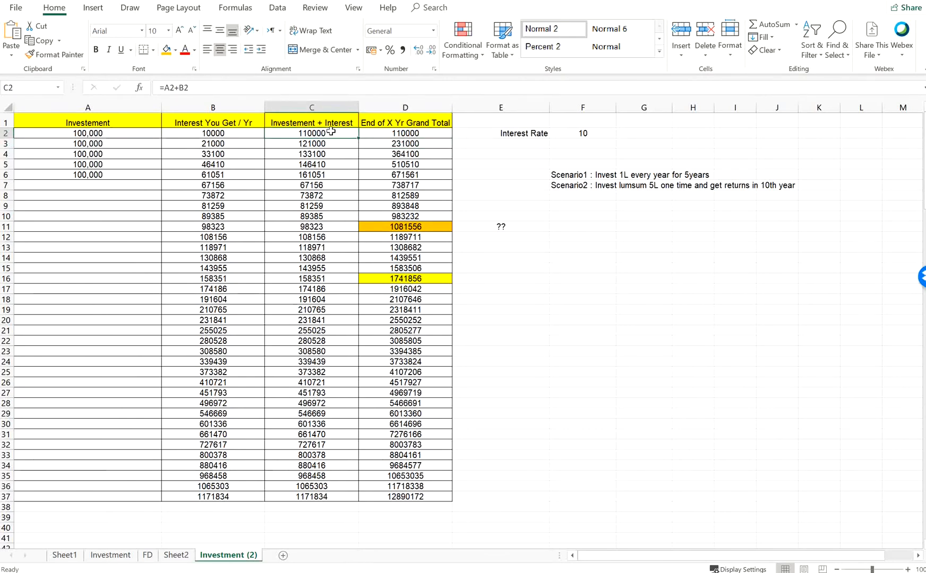
left_click(330, 143, "ctrl")
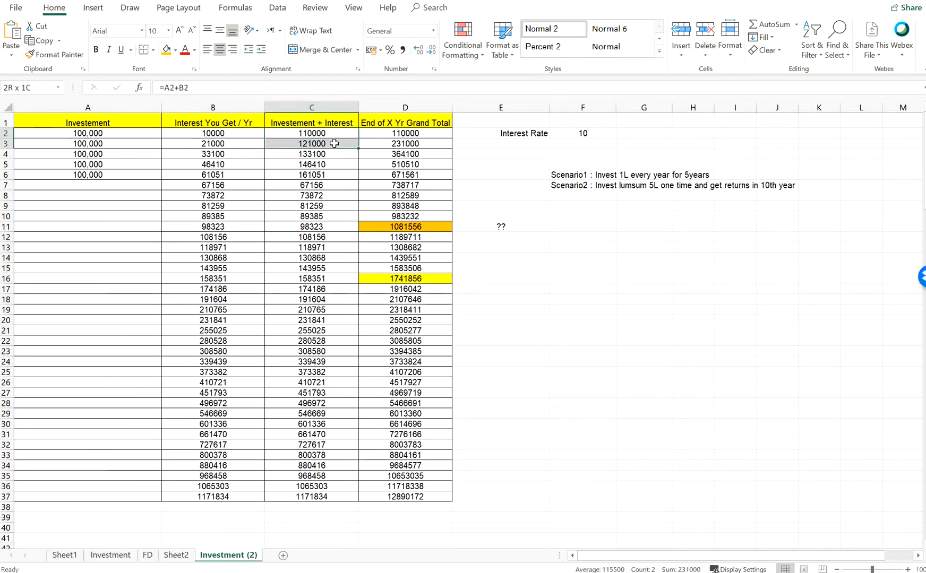
left_click(418, 143)
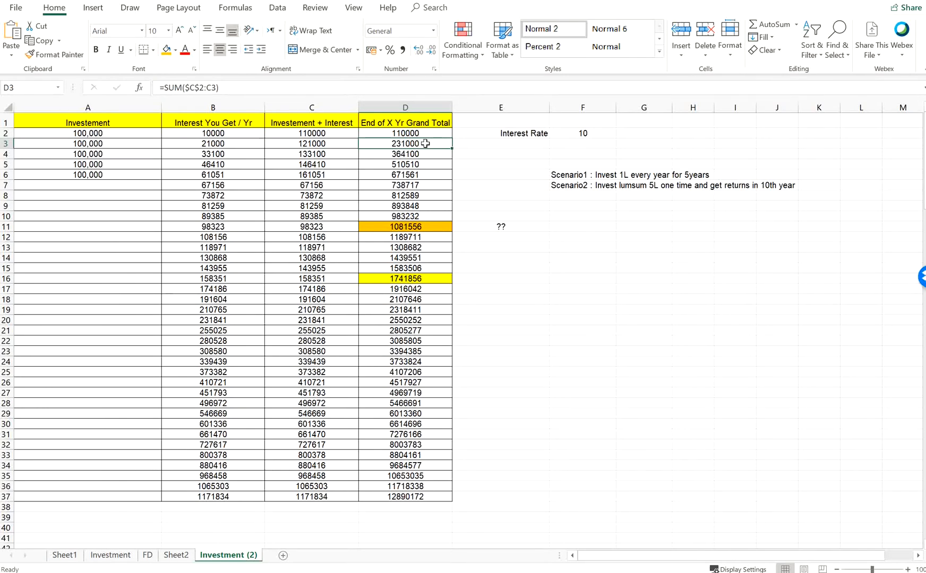
left_click(584, 175)
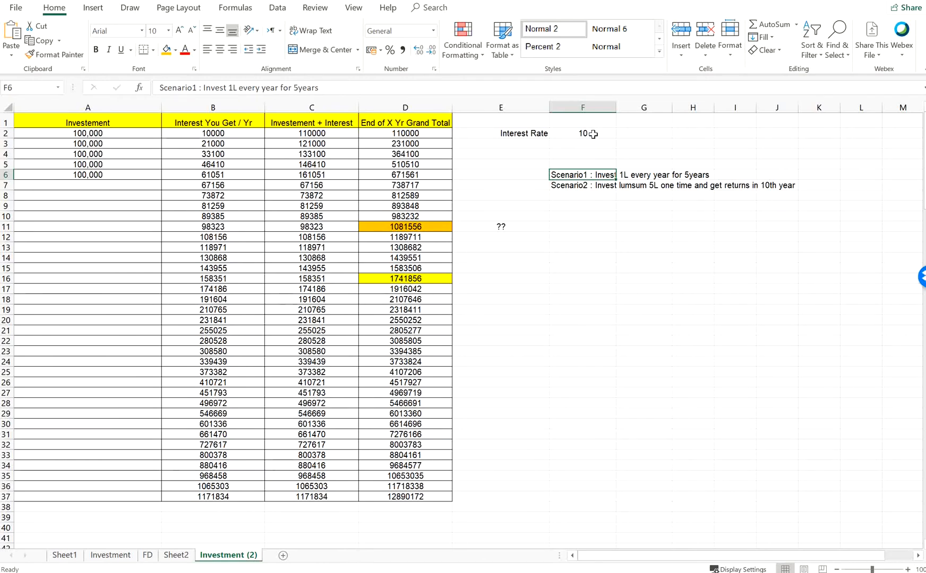
Examine the yearly investments in A2 and A6, the interest rate in F2, and the tenth-year row's grand total in D11
left_click(90, 133)
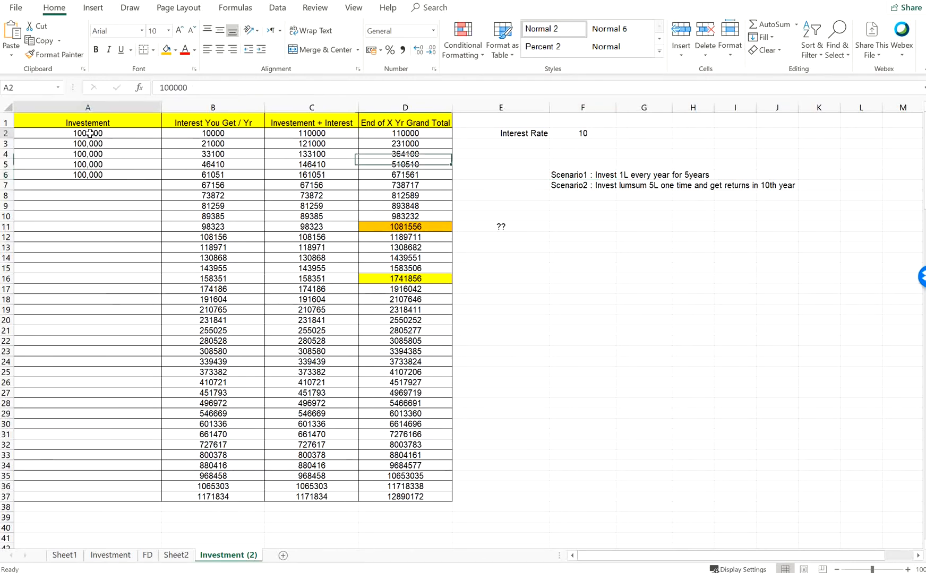
left_click(87, 175)
left_click(582, 126)
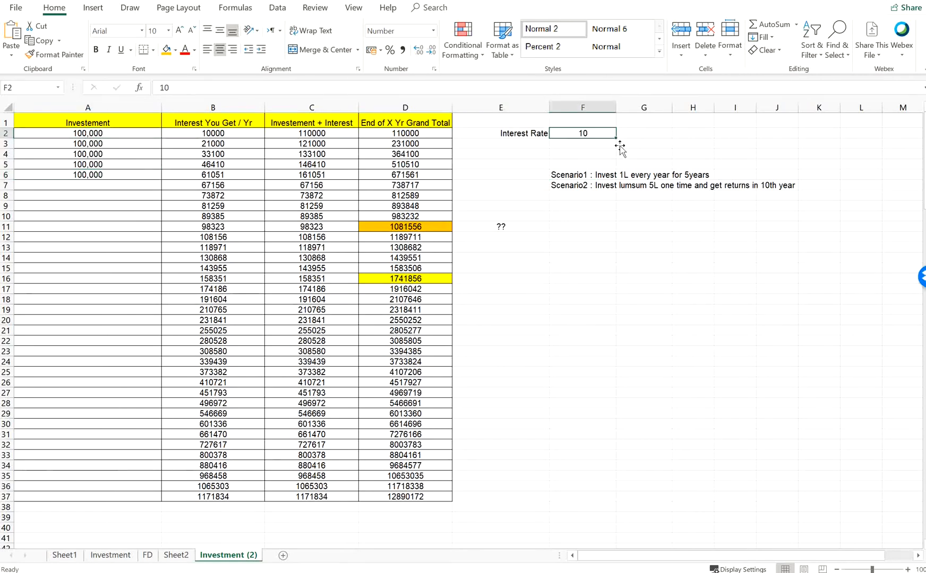
key("F2")
key("Return")
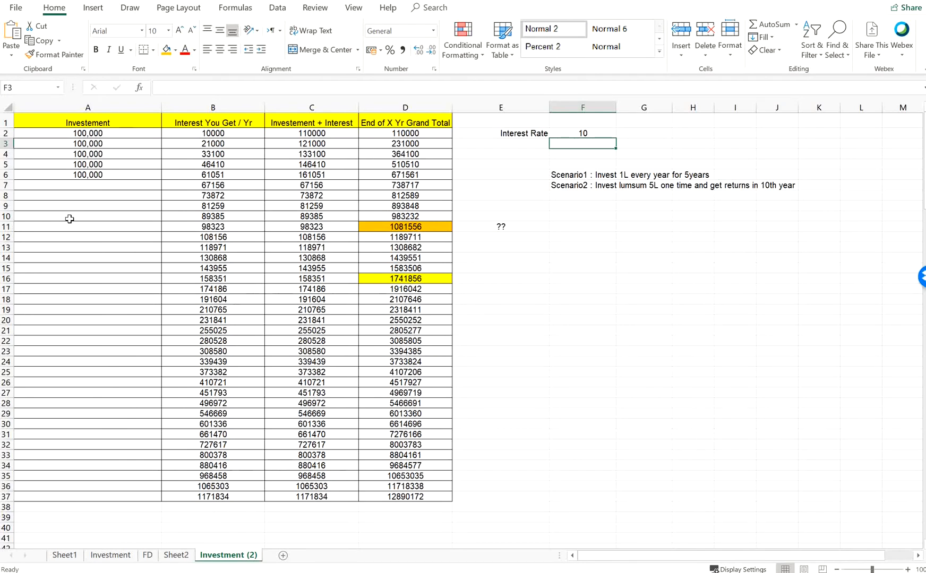
left_click_drag(95, 228, 404, 220)
left_click(417, 226)
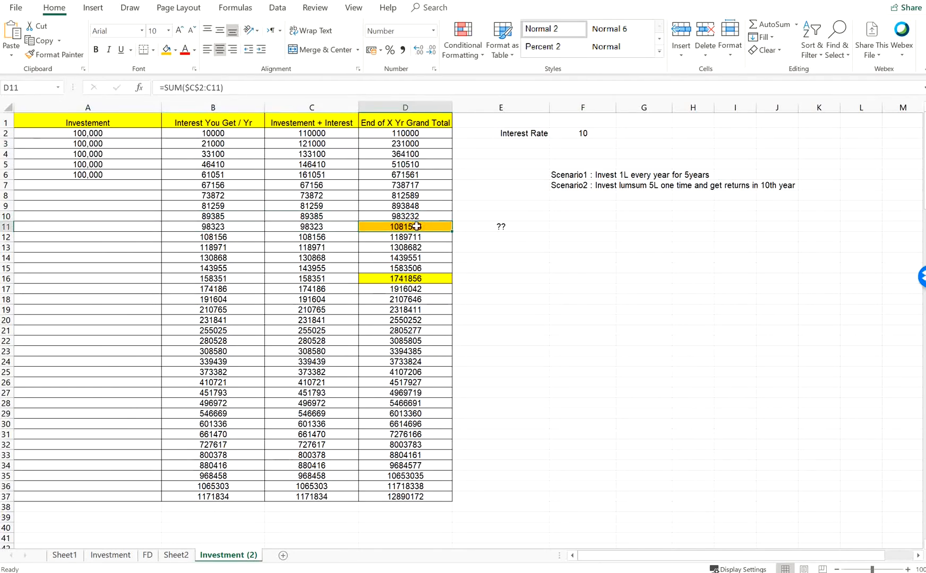
Examine the grand totals year by year from D2 to D11, ending at the placeholder in E11
left_click(415, 133)
left_click(415, 144)
left_click(417, 154)
left_click(420, 165)
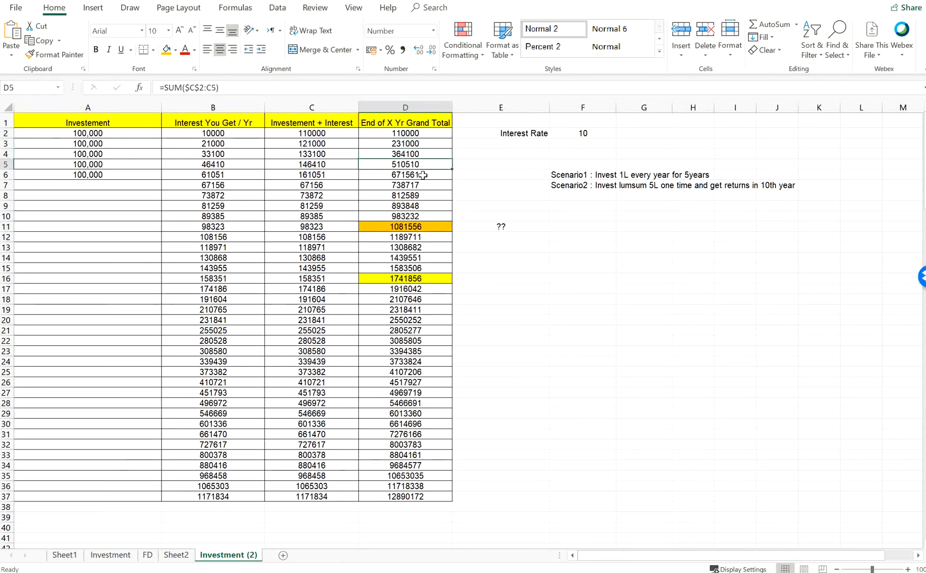
left_click(423, 174)
left_click(425, 185)
left_click(428, 195)
left_click(431, 206)
left_click(433, 217)
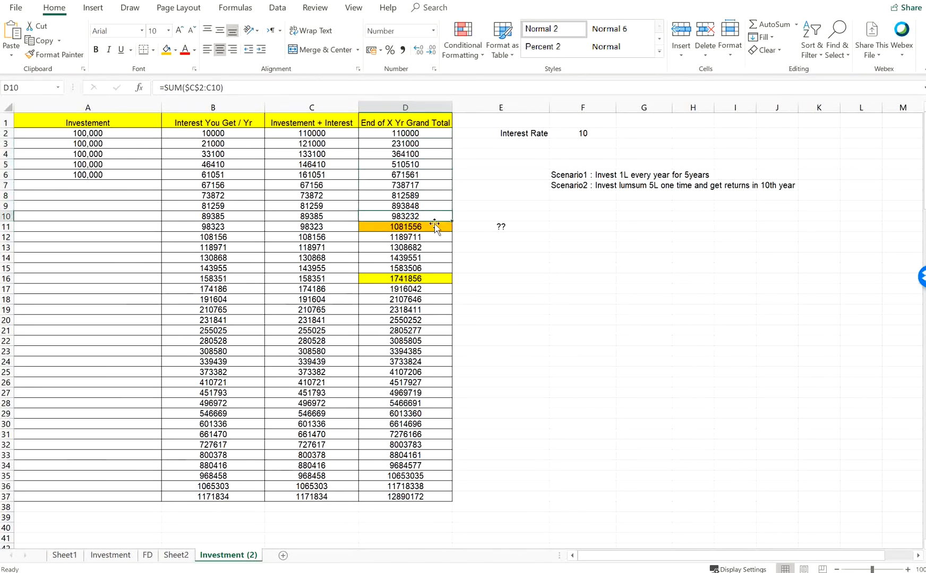
left_click(434, 225)
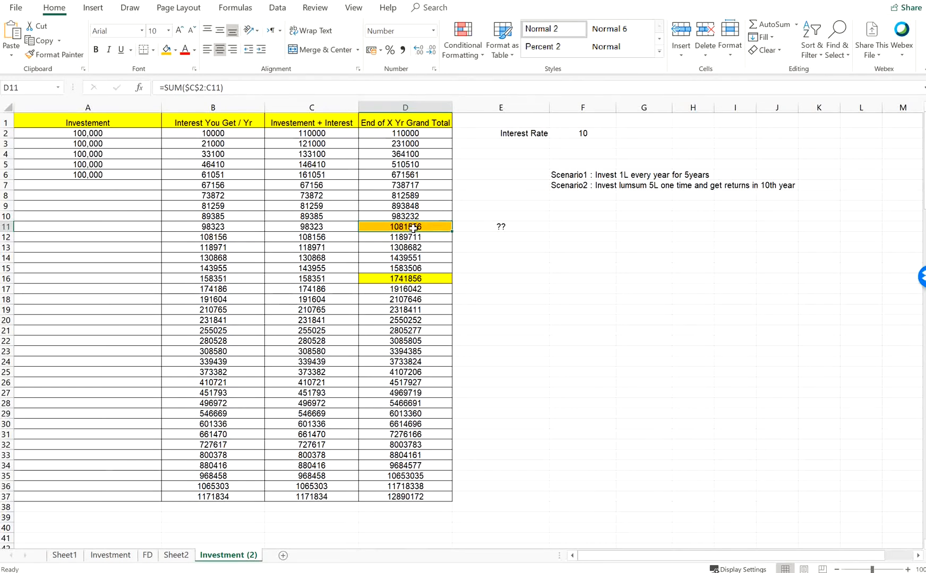
left_click(485, 228)
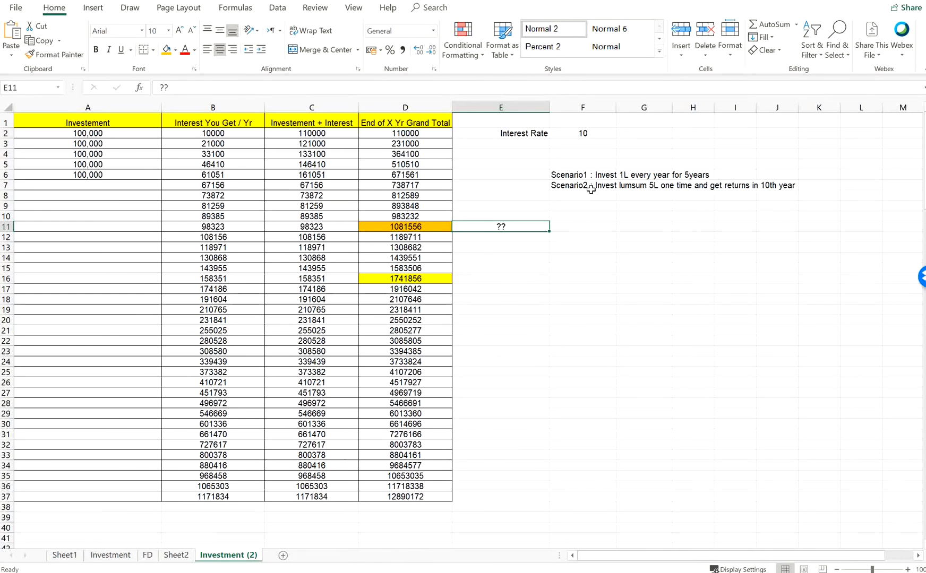
Clear the yearly investments in A3:A7 and the ?? placeholder in E11
left_click_drag(104, 144, 102, 182)
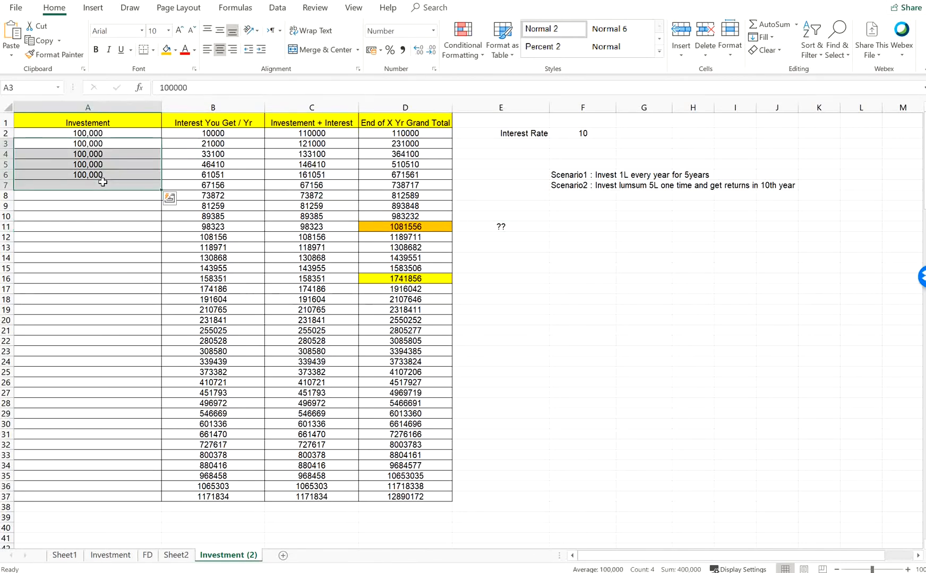
key("Delete")
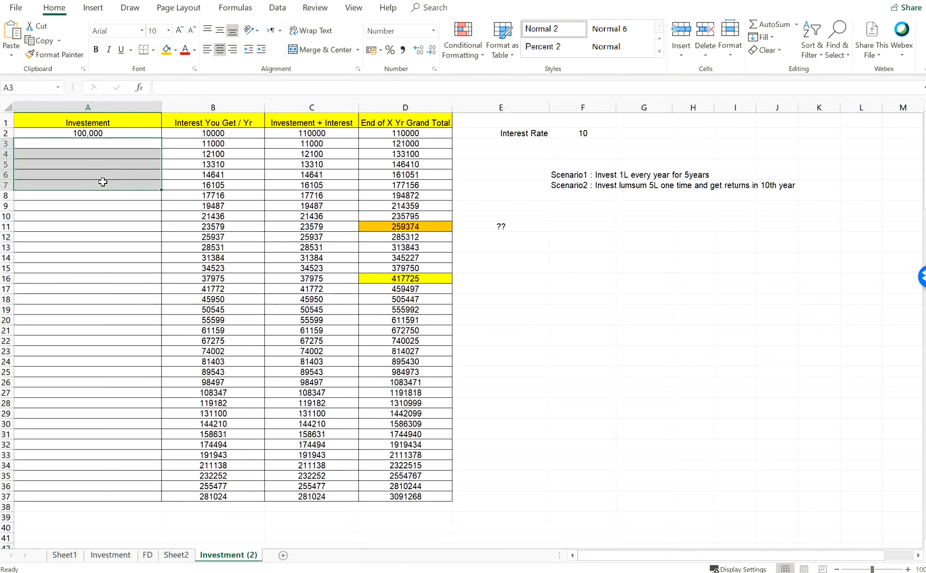
left_click(87, 134)
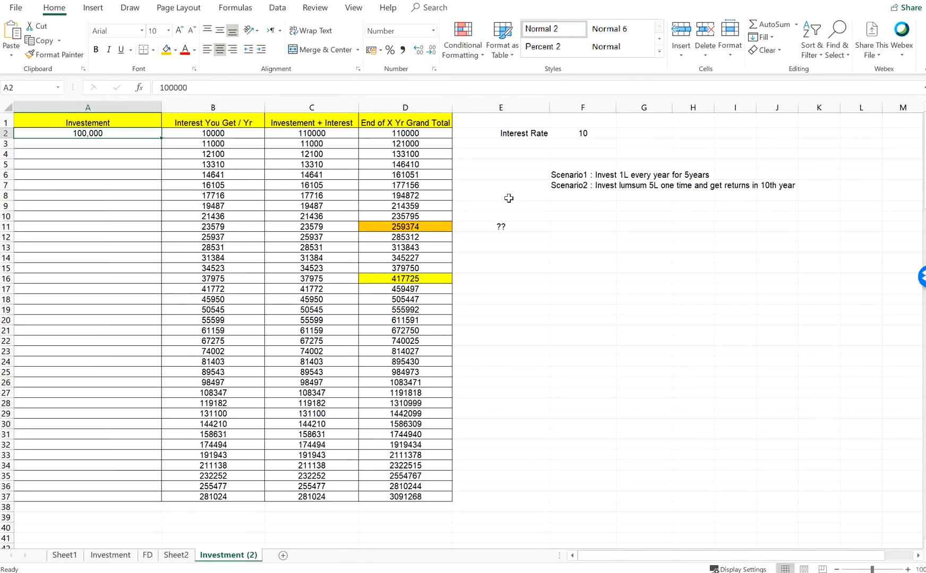
left_click_drag(499, 205, 503, 229)
left_click(425, 227)
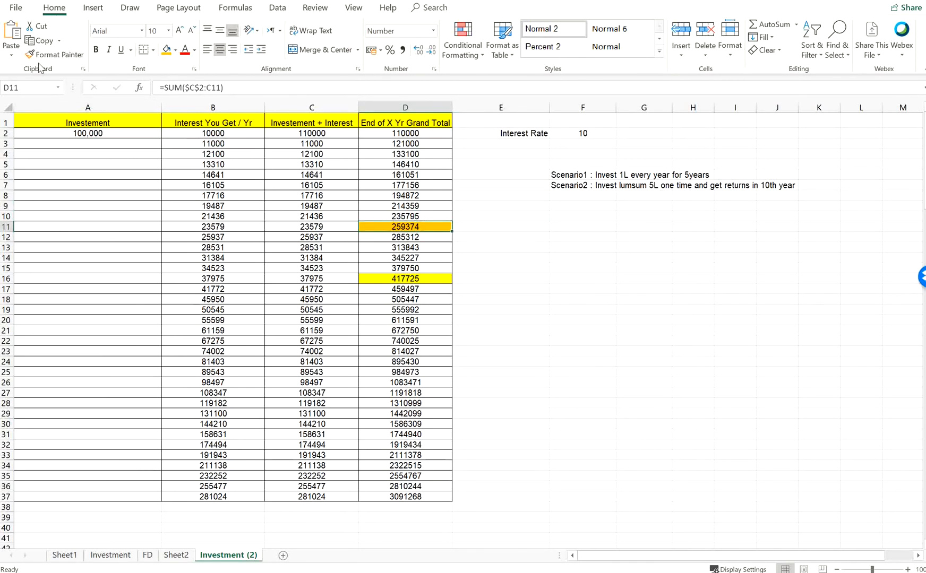
Set the first-year investment in A2 to 500,000 as the one-time lump sum
double_click(76, 133)
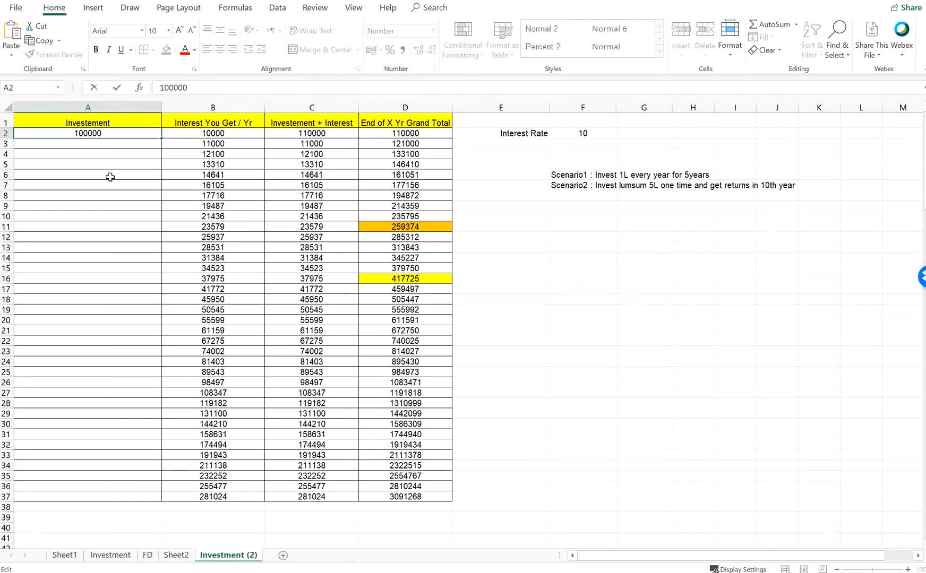
type("5")
key("Return")
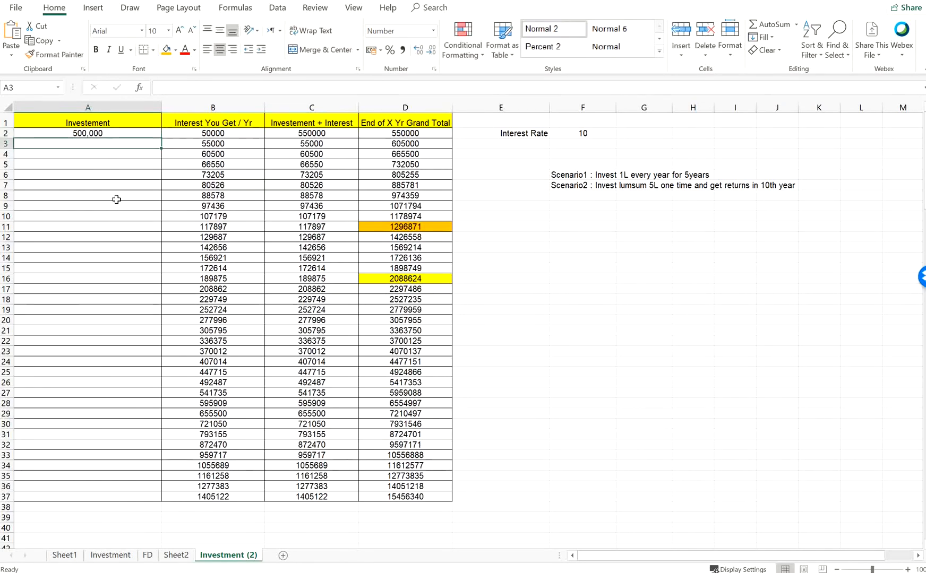
left_click(114, 134)
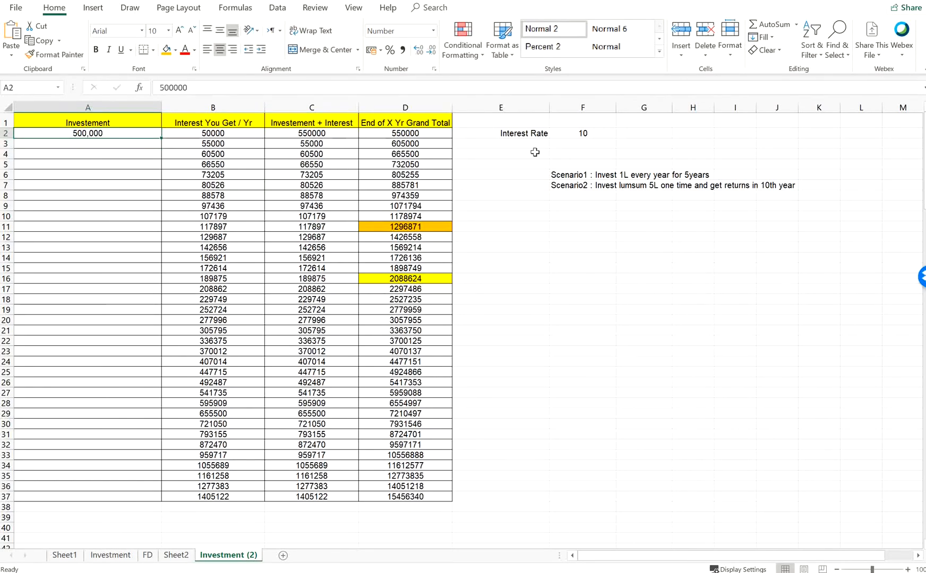
Re-enter 10 as the interest rate in F2
left_click(589, 135)
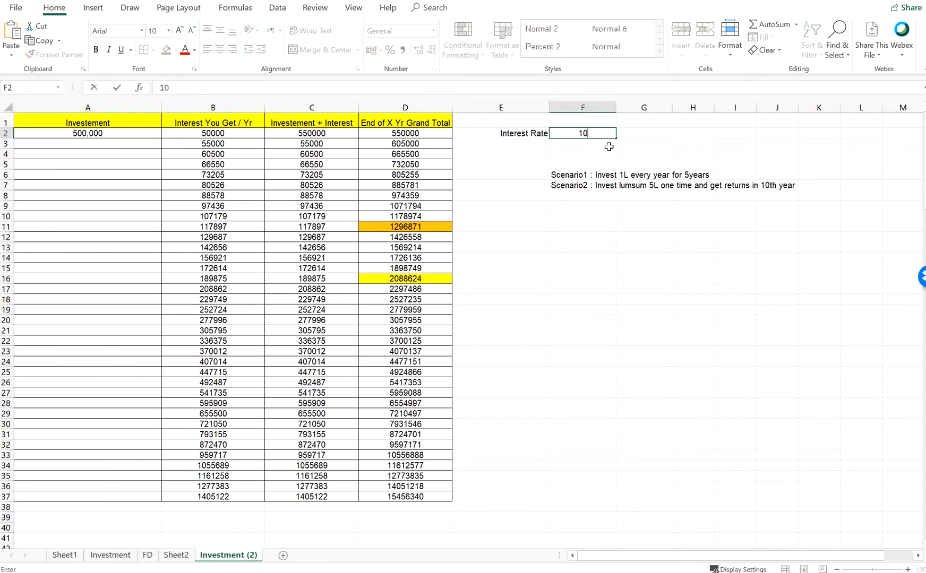
left_click(609, 146)
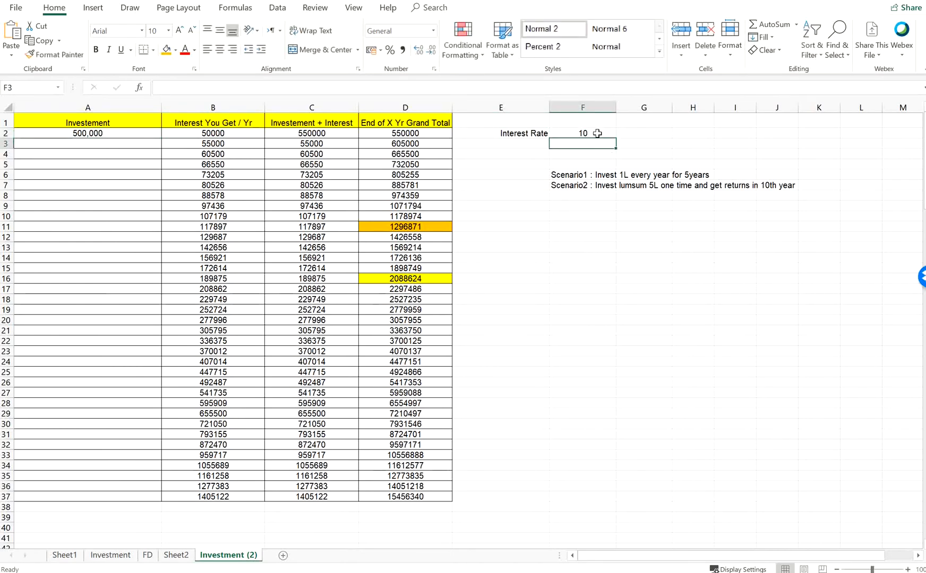
left_click(597, 133)
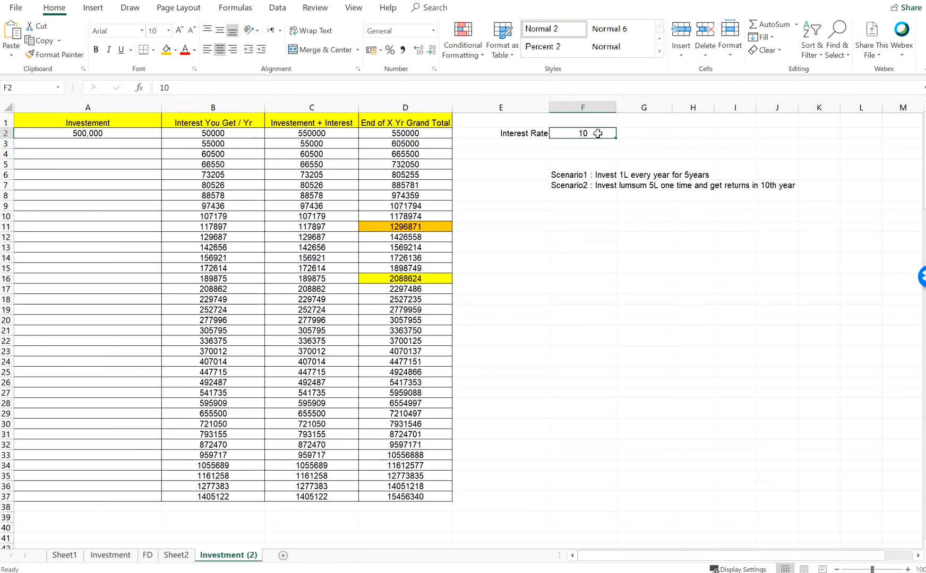
Examine the empty investment years below A2, the lump sum, and the grand totals from D2 through D11
left_click_drag(100, 145, 100, 235)
left_click(129, 130)
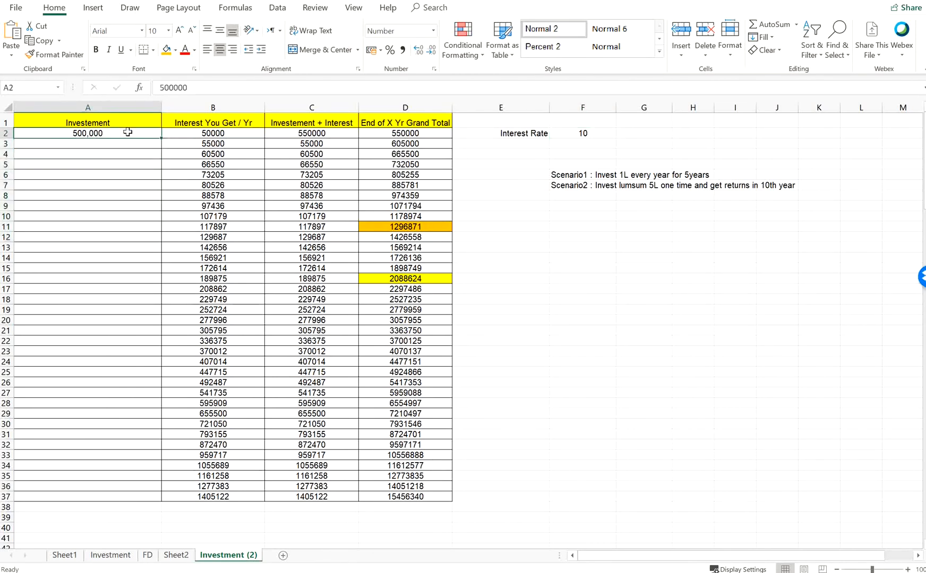
left_click_drag(417, 130, 428, 221)
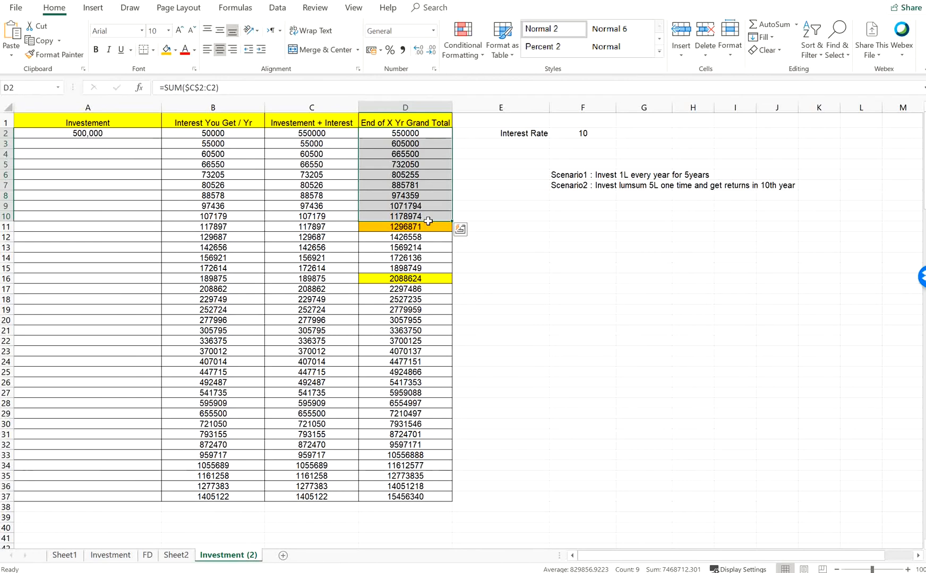
left_click(391, 227)
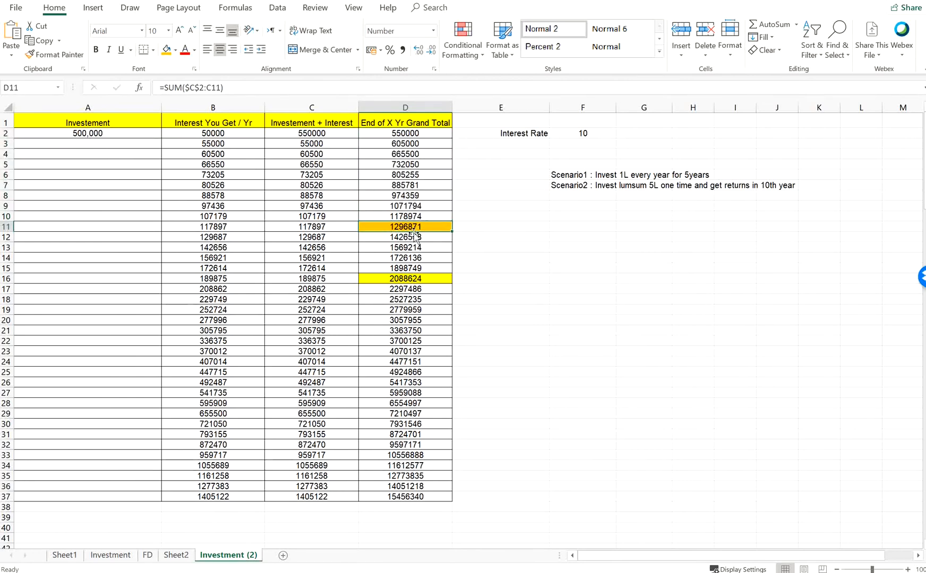
Enter the placeholder ?? in E11 beside the tenth-year grand total and check it against D11
left_click(474, 229)
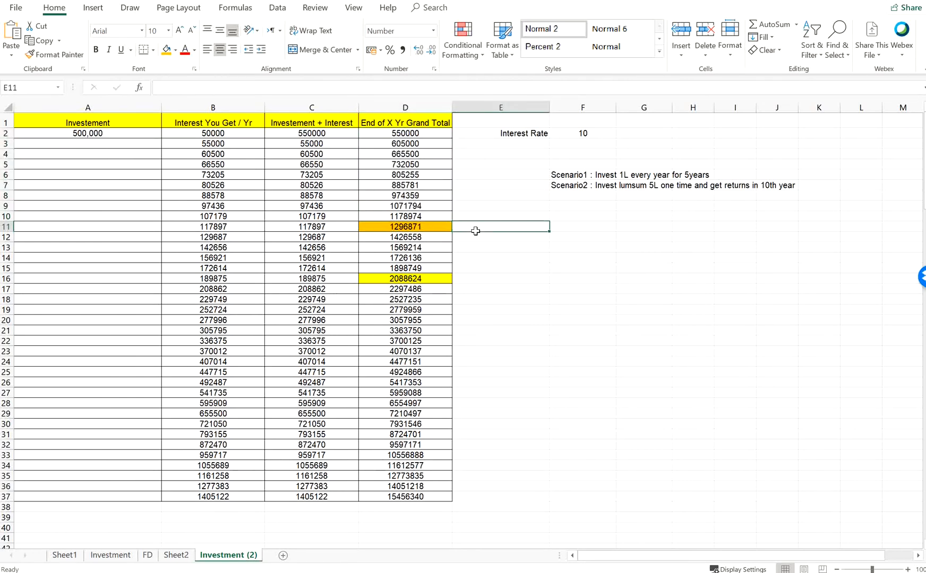
type("??")
key("Return")
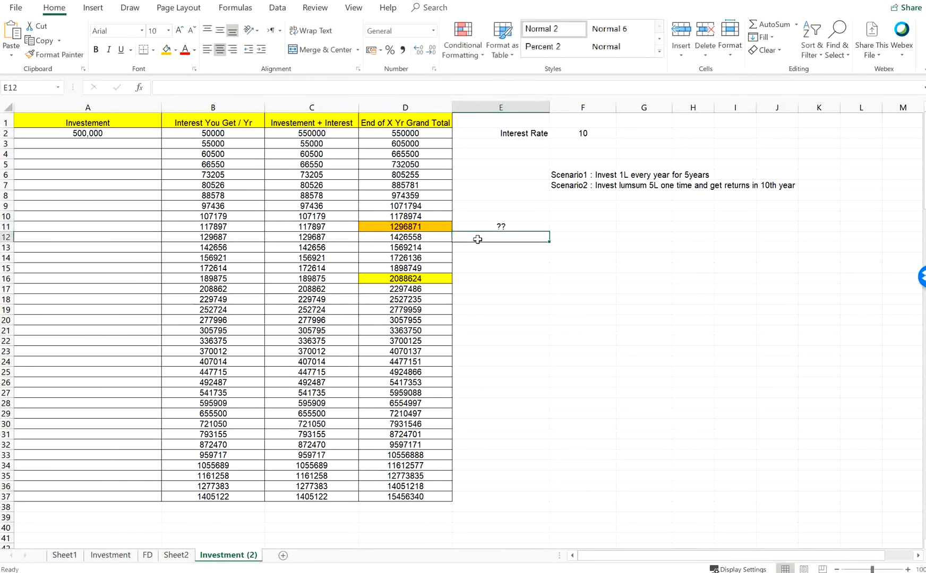
left_click(435, 228)
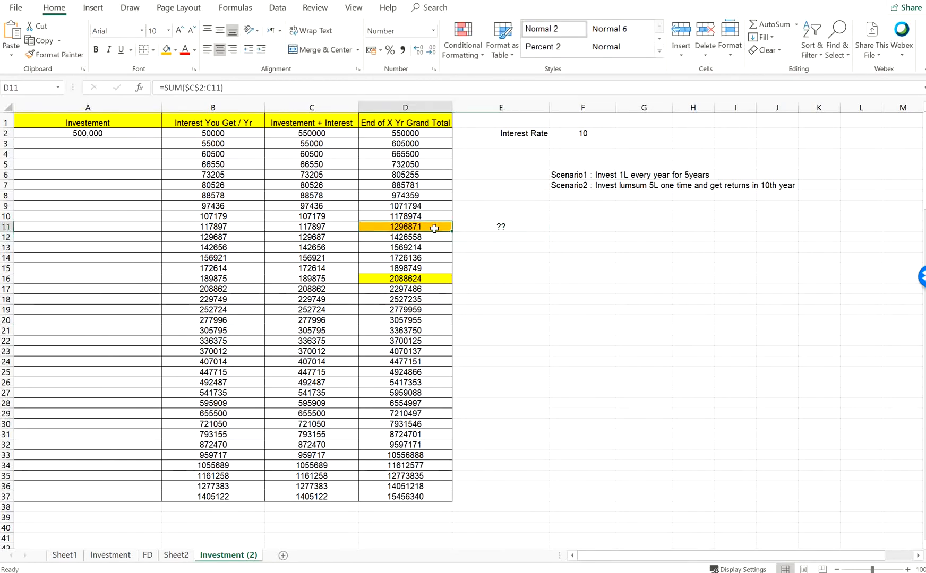
left_click(492, 227)
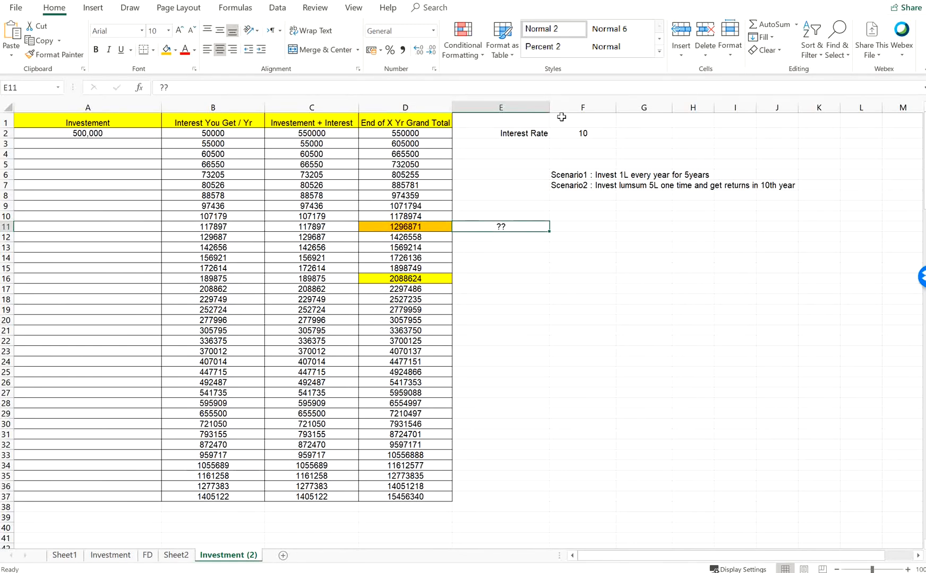
Try interest rates of 6 and 6.5 in F2 for the lump-sum investment
left_click(571, 135)
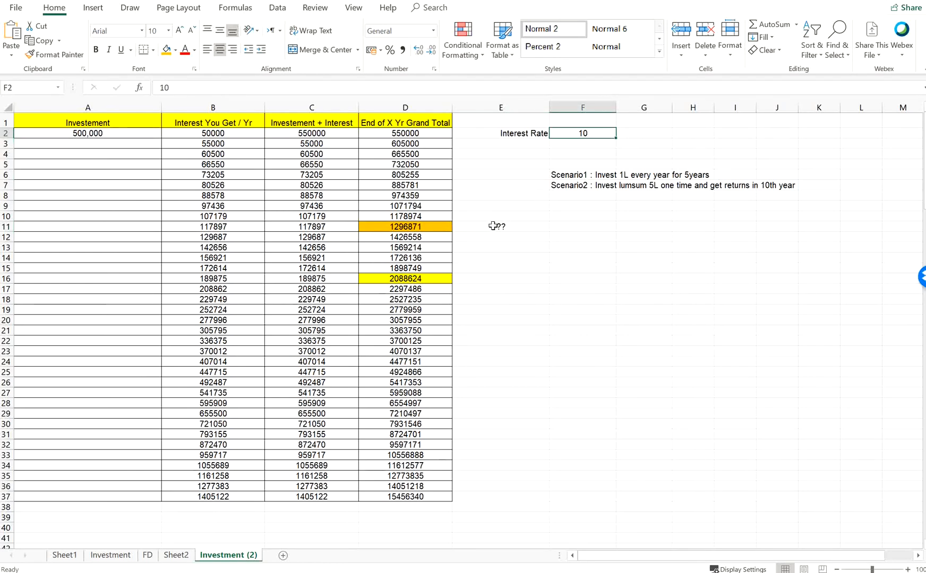
type("6")
key("Return")
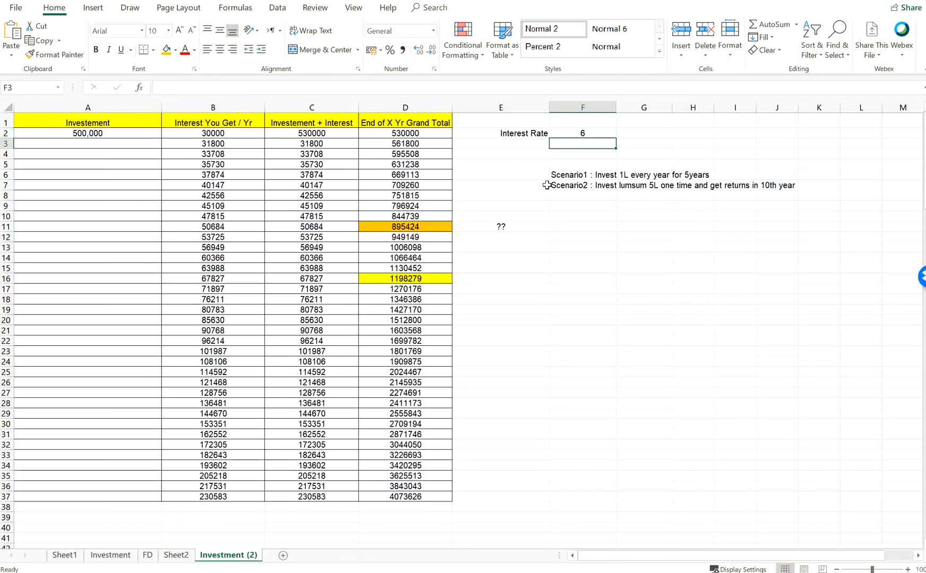
key("Up")
type("6.7")
key("BackSpace")
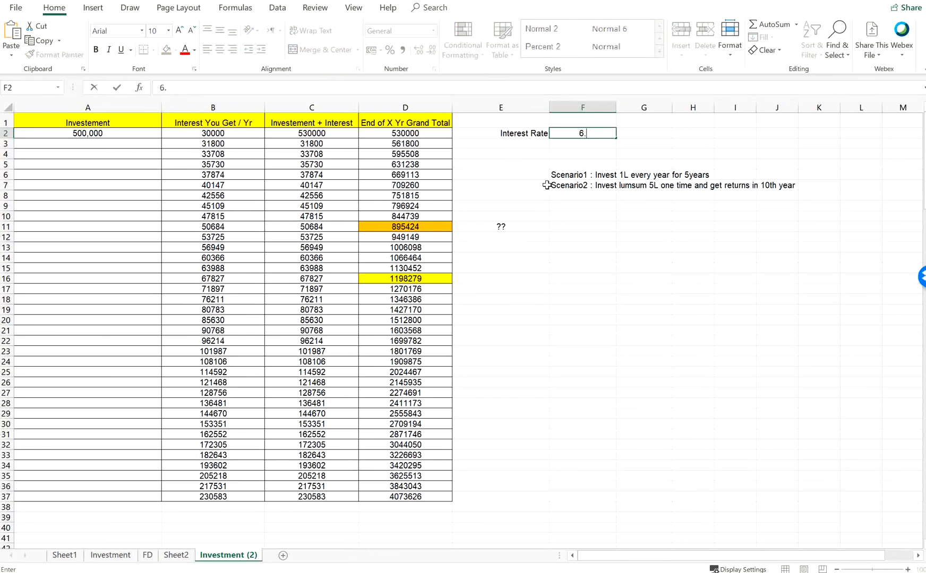
type("5")
key("Return")
key("Up")
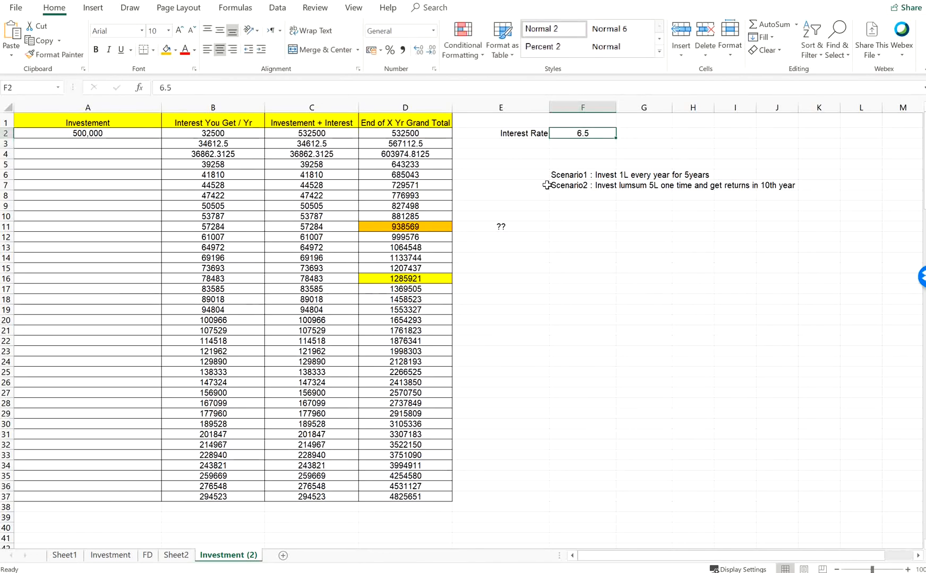
Set the interest rate in F2 back to 10
type("10")
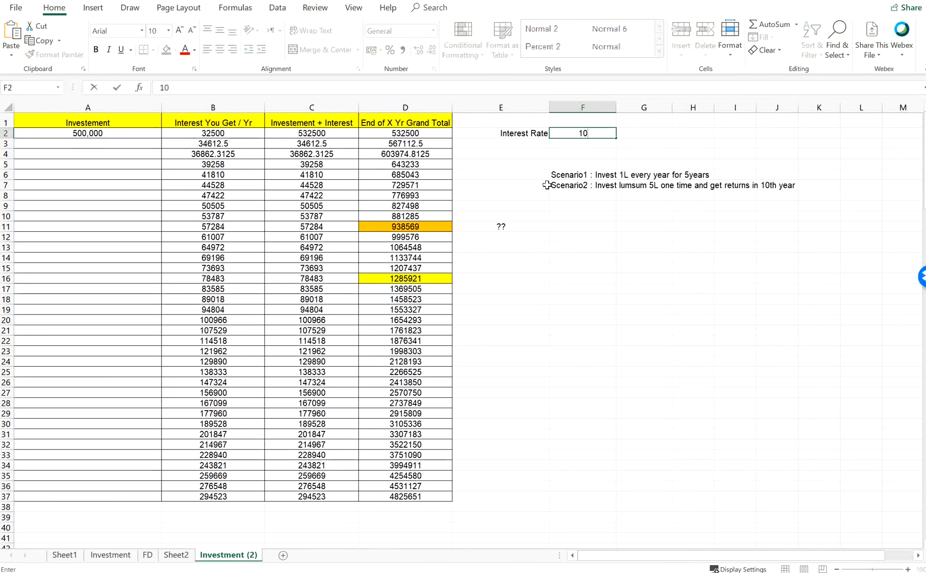
key("Return")
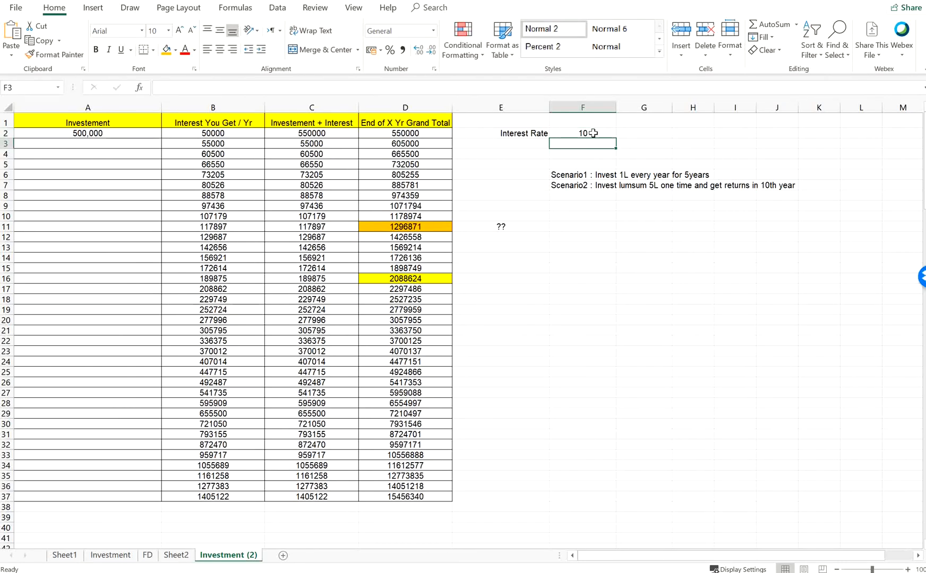
key("Up")
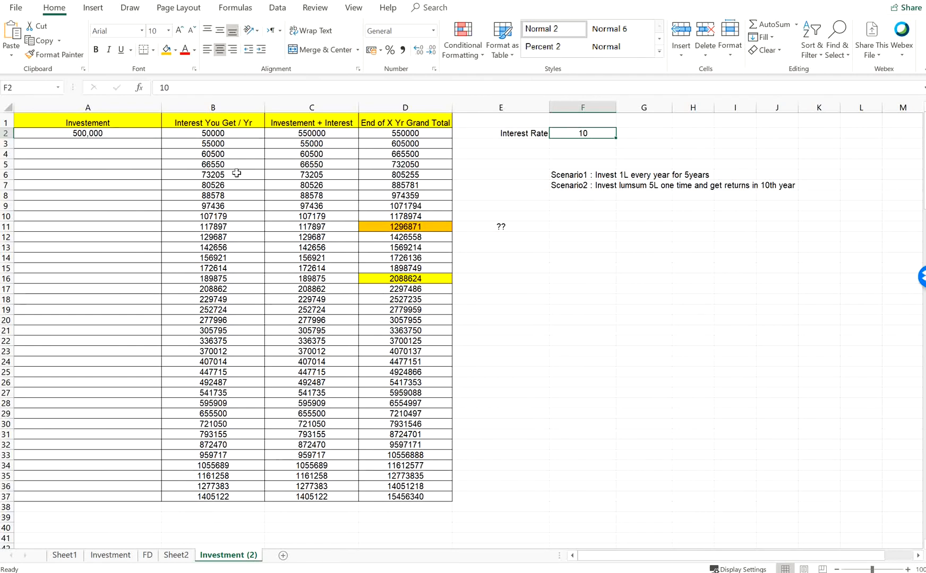
Examine the placeholder in E11, the lump-sum investment column from A2 down, and the interest rate in F2
left_click(513, 225)
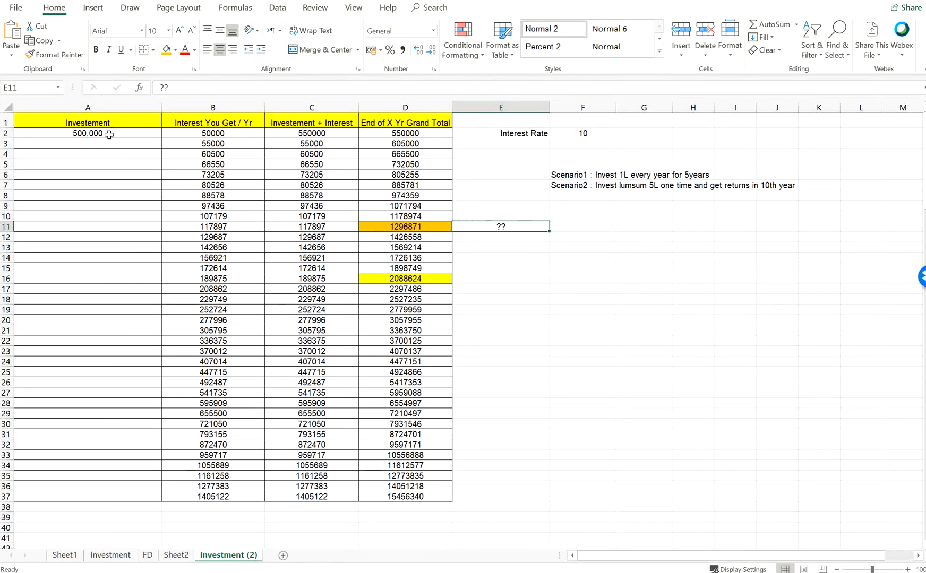
left_click_drag(107, 135, 100, 185)
left_click(112, 133)
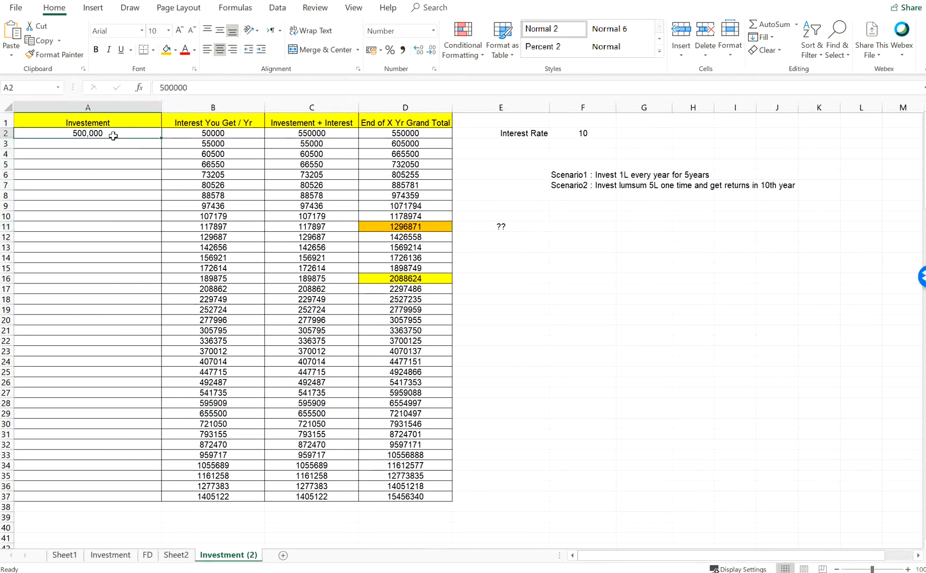
left_click(588, 133)
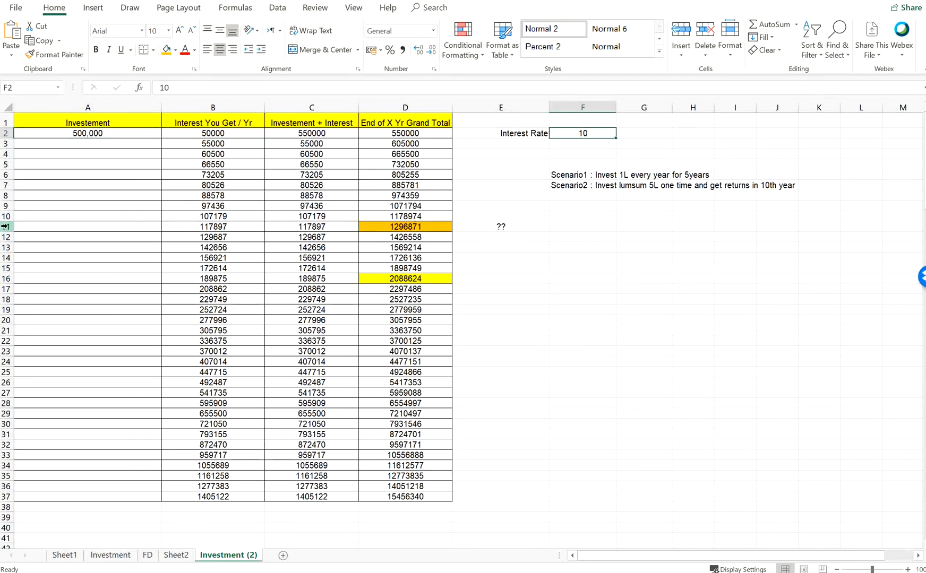
Examine the tenth-year figures in row 11, including the grand total in D11 and the placeholder in E11
left_click_drag(7, 226, 470, 227)
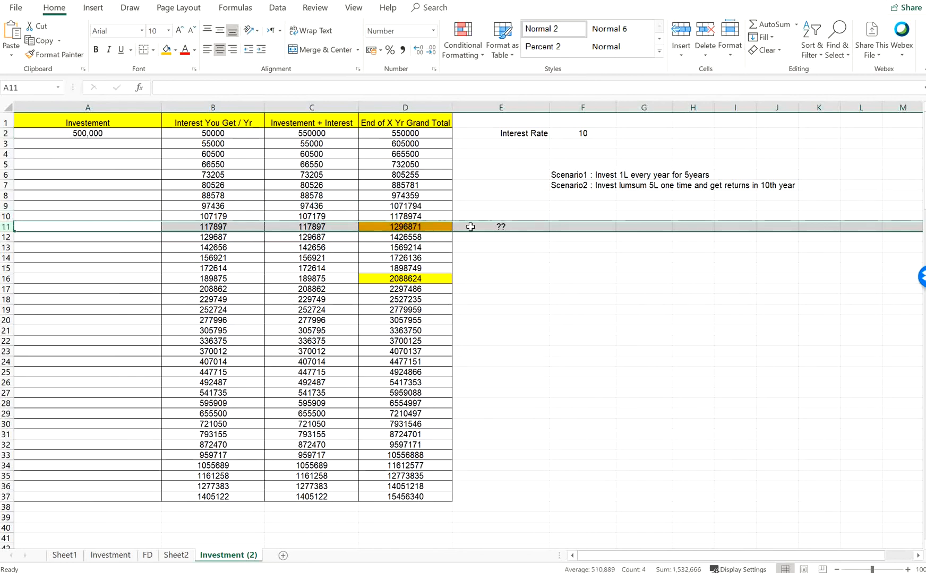
left_click(419, 226)
left_click(499, 226)
type("??")
left_click(447, 227)
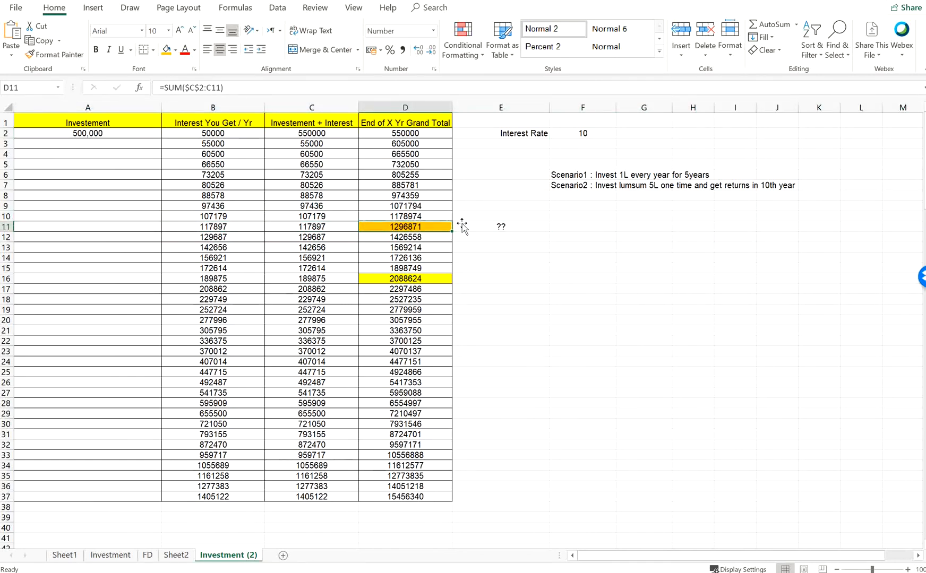
left_click(479, 223)
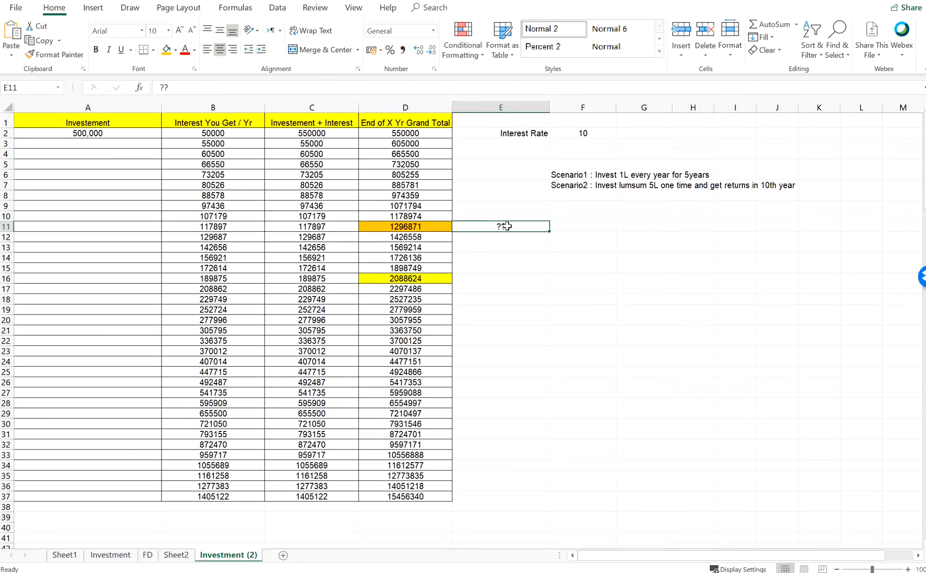
Review the FLAT and Rental Yield property calculations and the flat-age price notes beneath the investment table
scroll(487, 223, "down", 5)
scroll(487, 223, "up", 2)
scroll(488, 222, "down", 4)
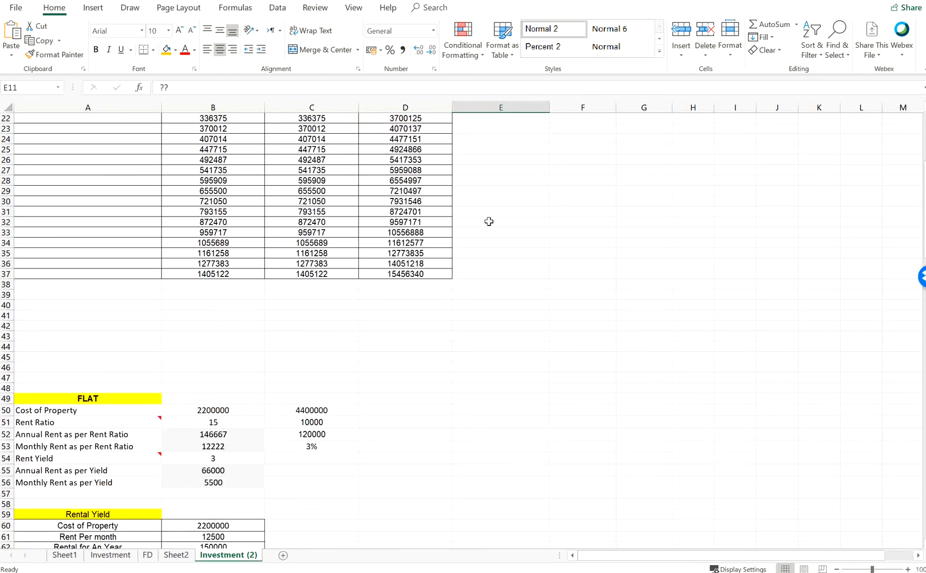
scroll(488, 222, "down", 3)
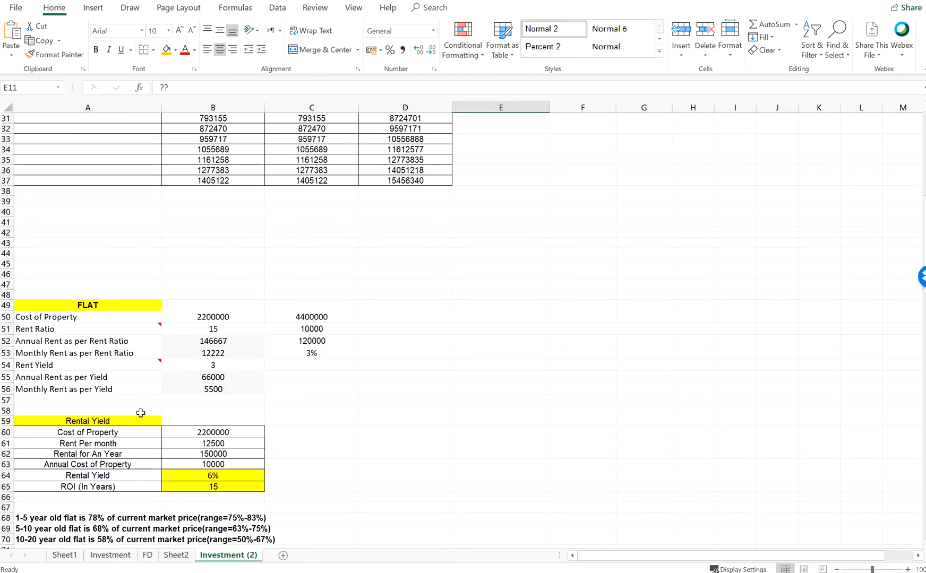
scroll(212, 419, "down", 2)
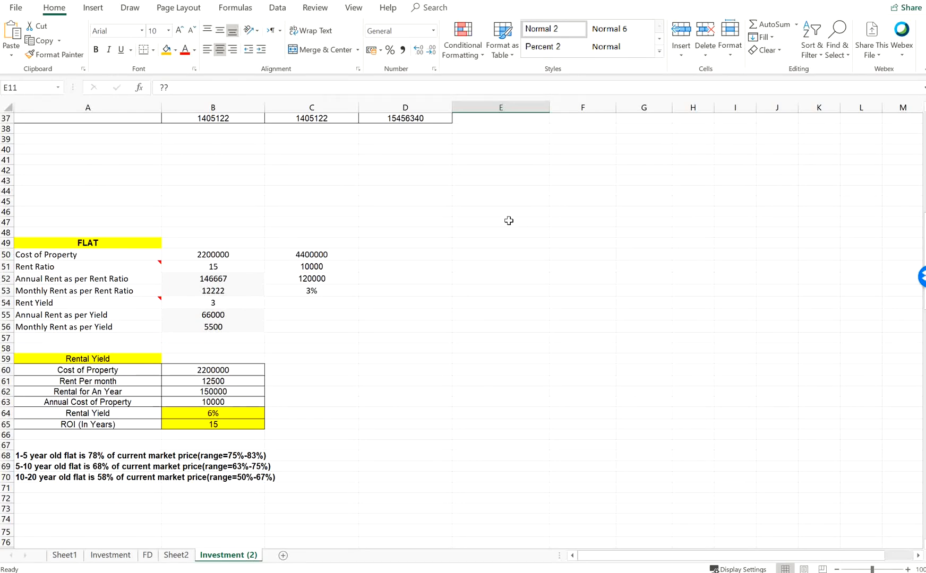
scroll(511, 220, "up", 1)
scroll(347, 258, "up", 2)
scroll(194, 343, "down", 3)
scroll(506, 234, "up", 12)
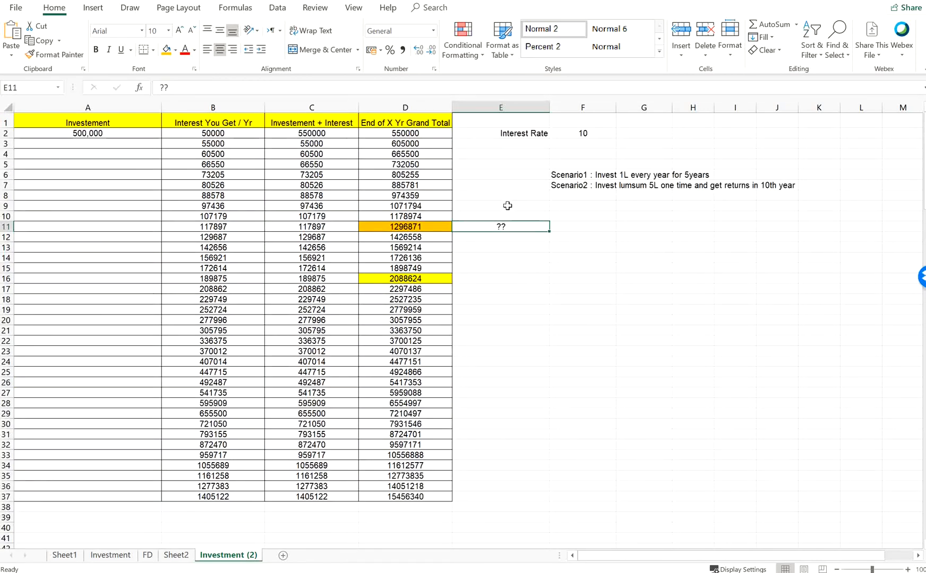
Review the two investment scenario descriptions in F6 and F7
left_click_drag(578, 175, 577, 184)
left_click(579, 185)
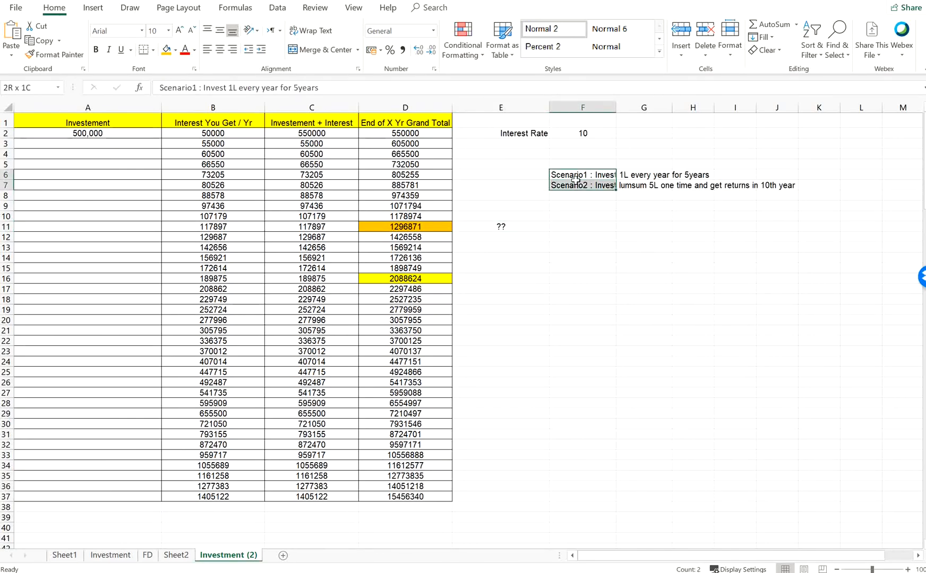